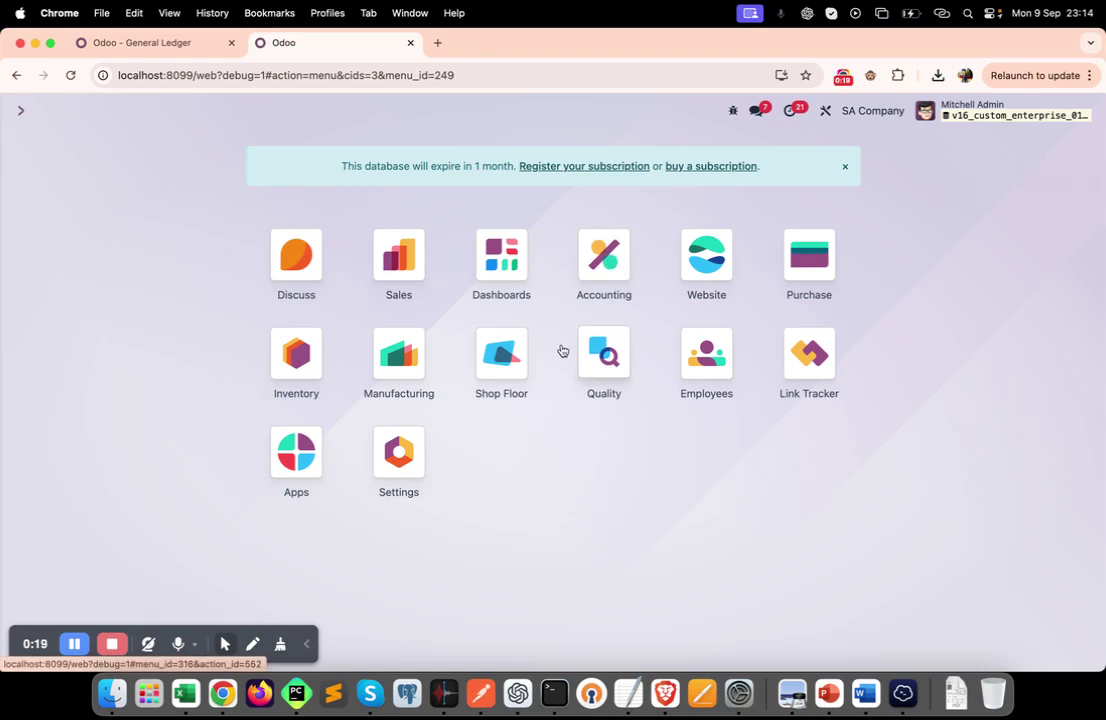
- Open the Apps list and search the modules for "saudi" to check the Saudi Arabia - E-invoicing module
type("apps")
key("Return")
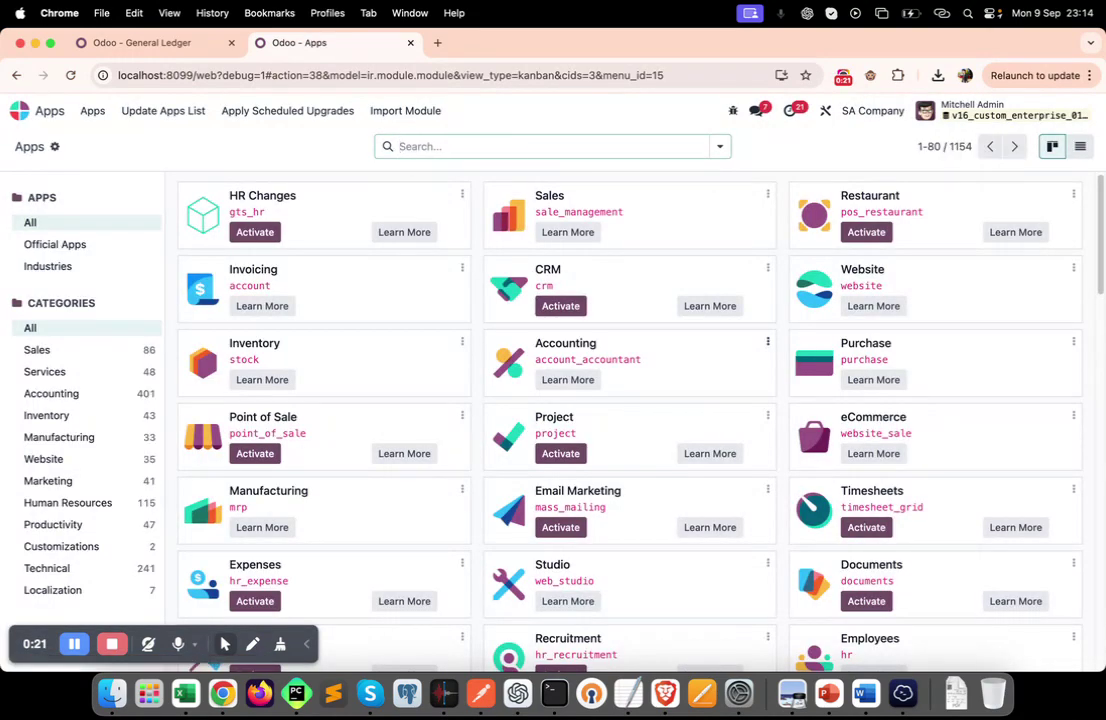
type("saudi")
key("Return")
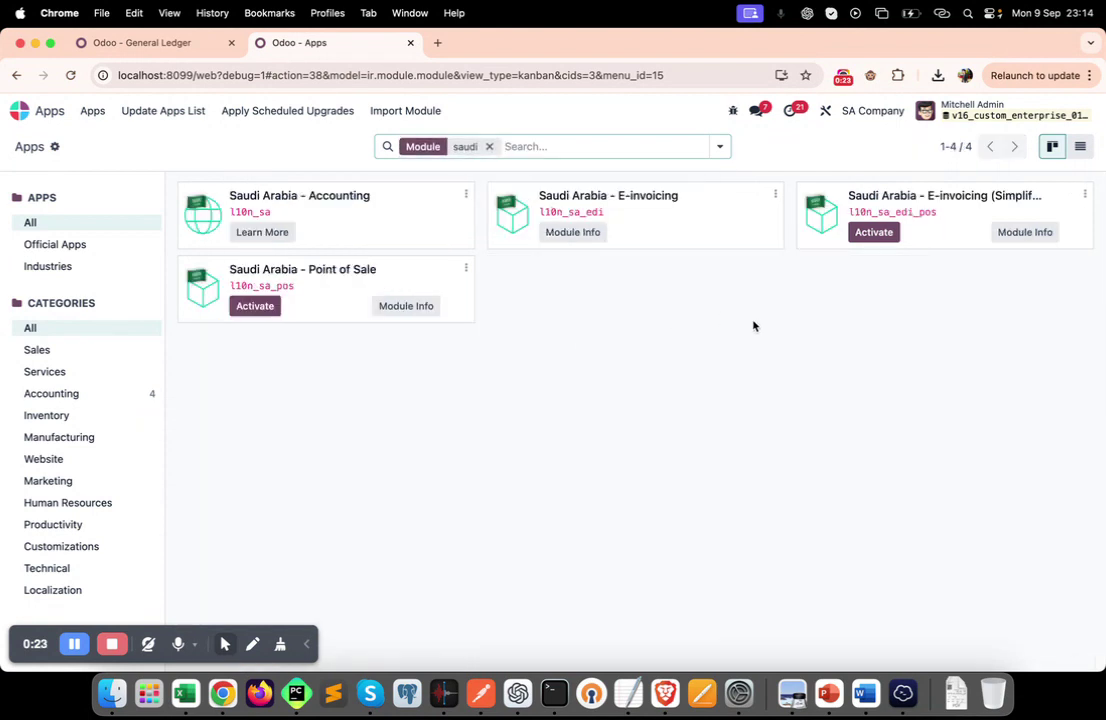
left_click_drag(546, 196, 679, 197)
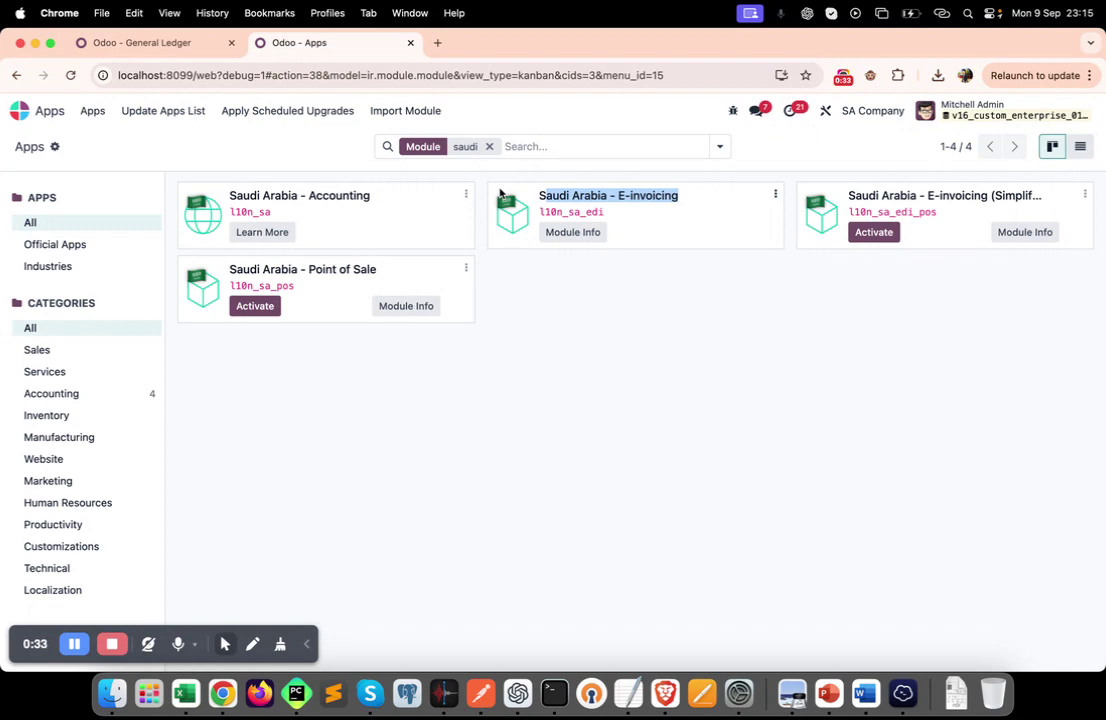
- Open the languages list in Settings to check which languages are active
left_click(17, 112)
type("se")
key("Return")
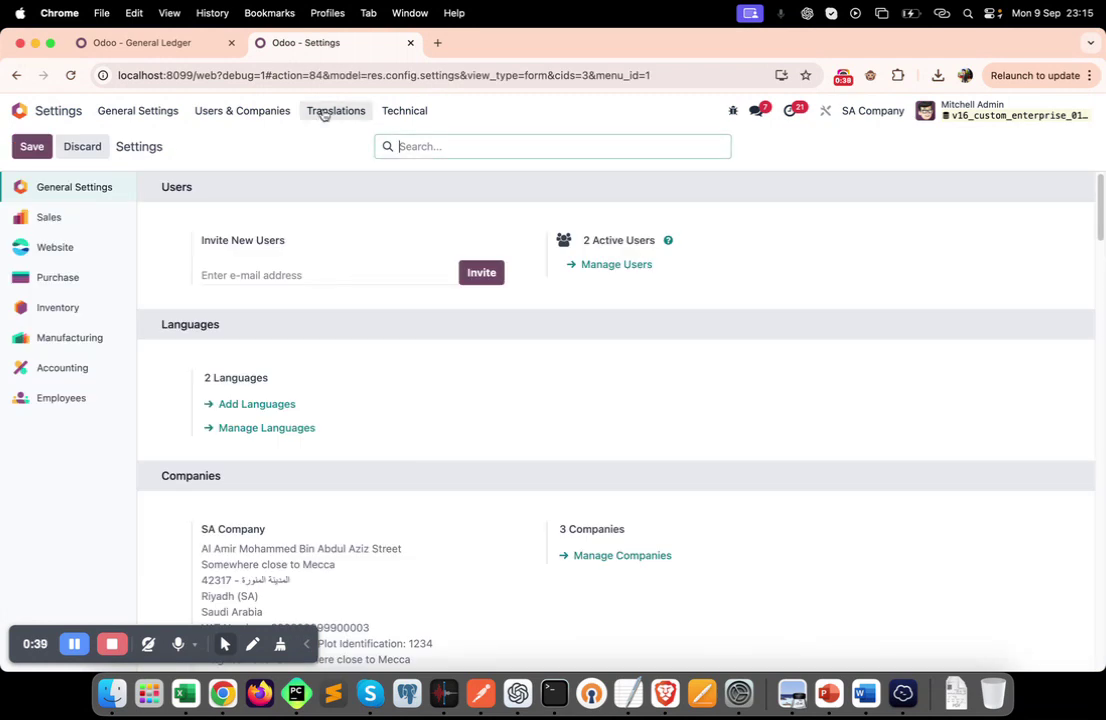
left_click(340, 113)
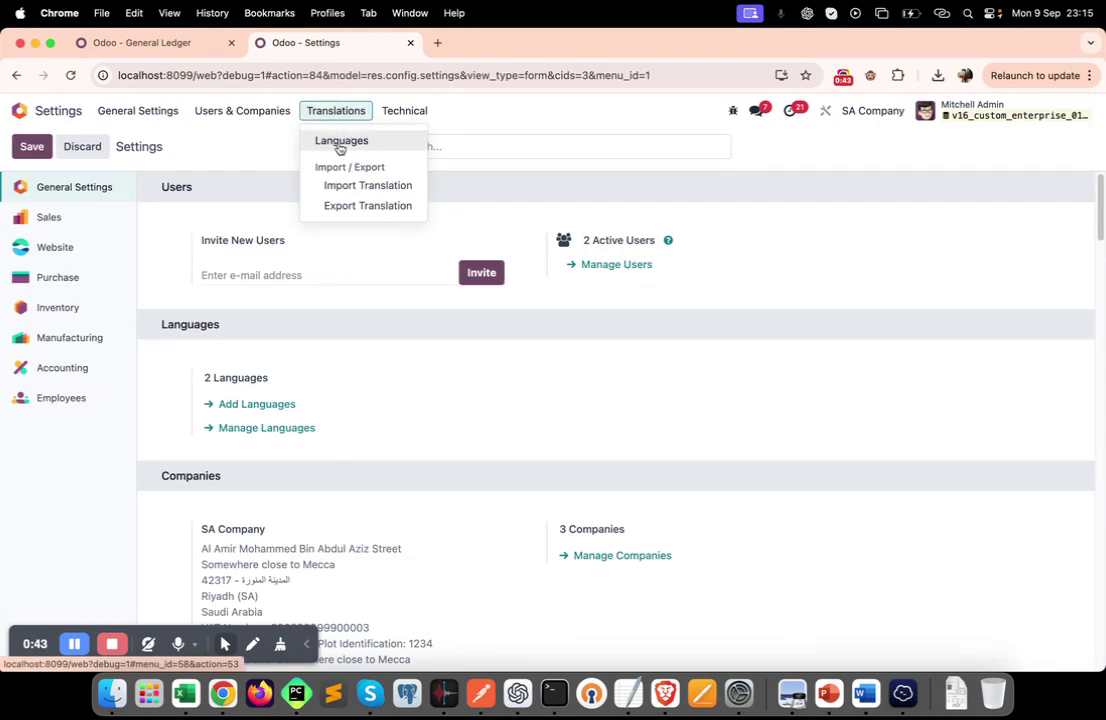
left_click(360, 146)
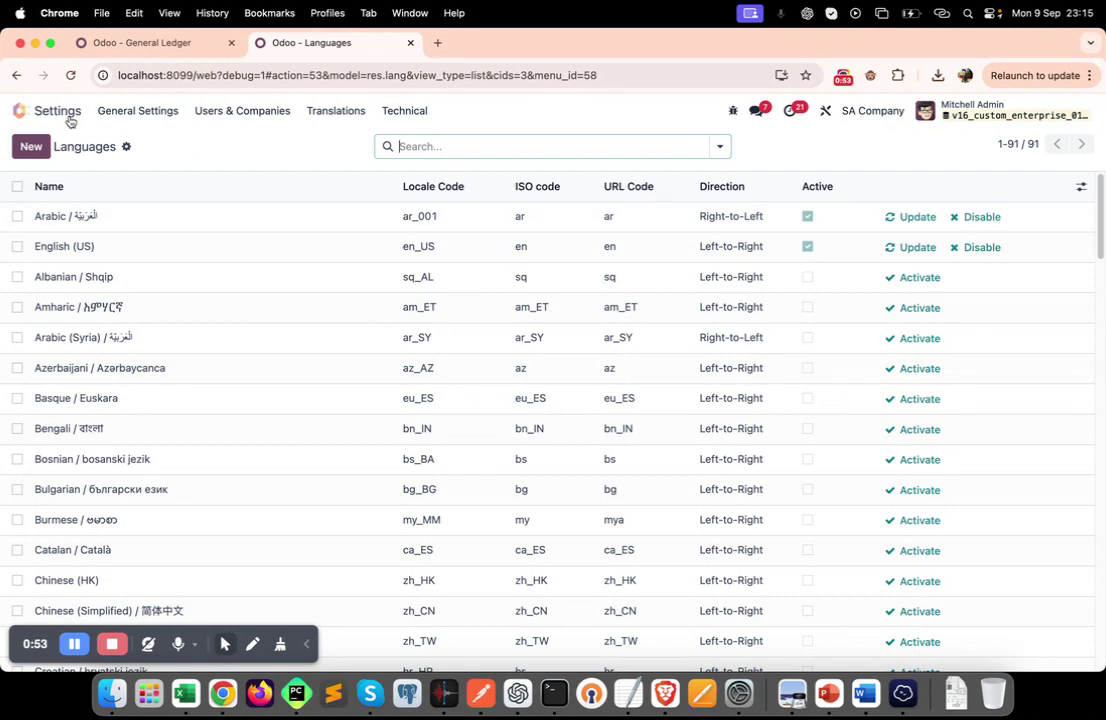
- Create a new customer invoice in Accounting with Azure Interior as the customer
left_click(26, 110)
type("acc")
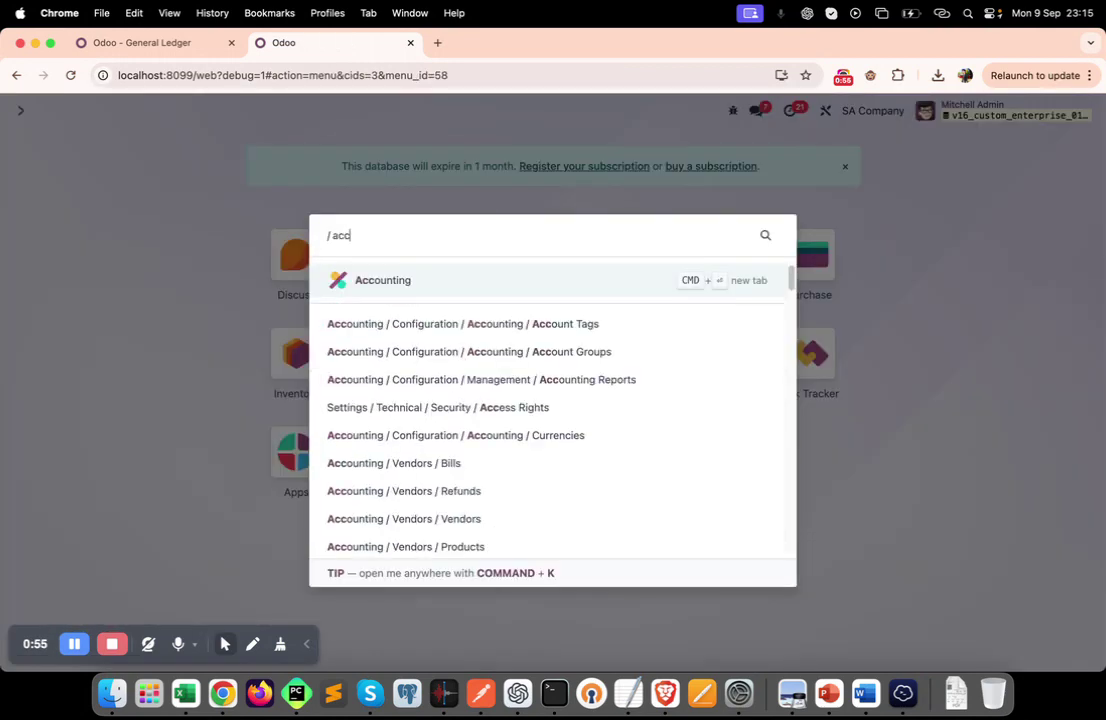
key("Return")
left_click(200, 110)
left_click(230, 138)
left_click(30, 148)
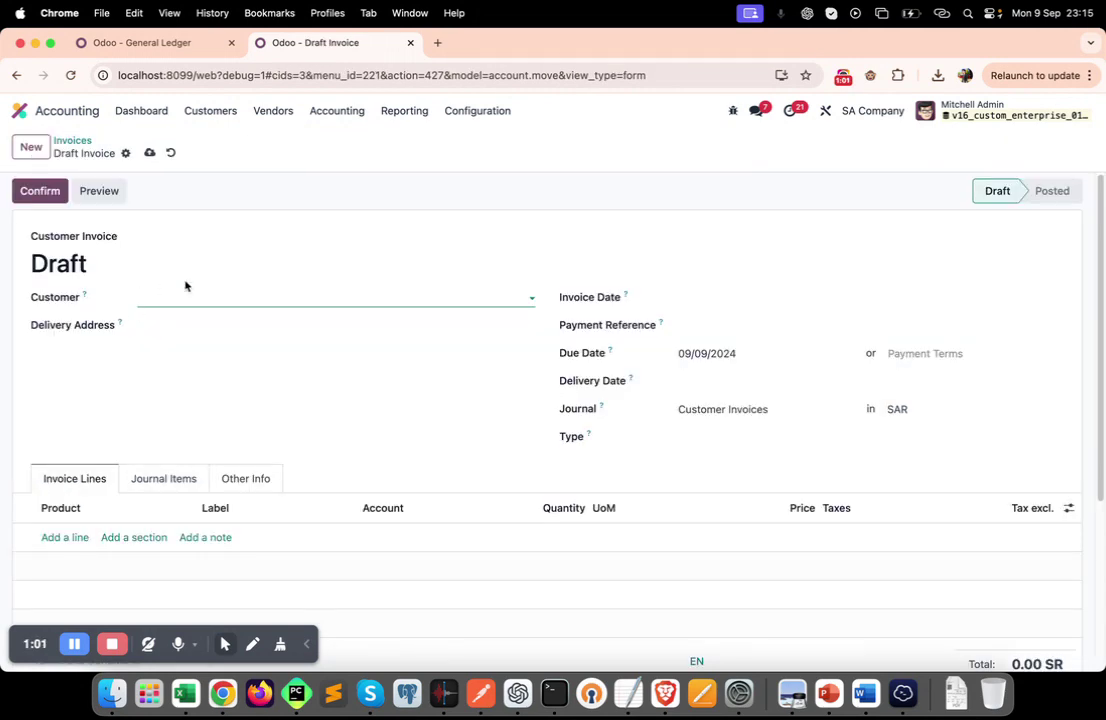
left_click(191, 292)
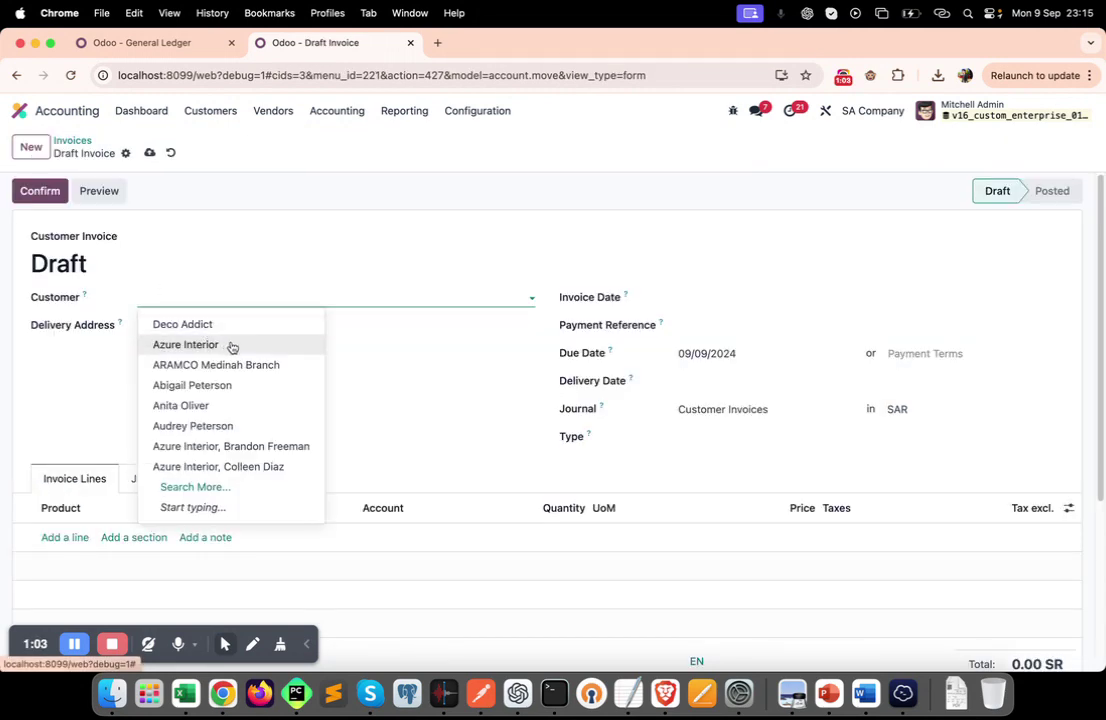
left_click(231, 346)
- Add an invoice line for [DESK0005] Customizable Desk (Custom, White) with a quantity of 2
scroll(225, 400, "down", 3)
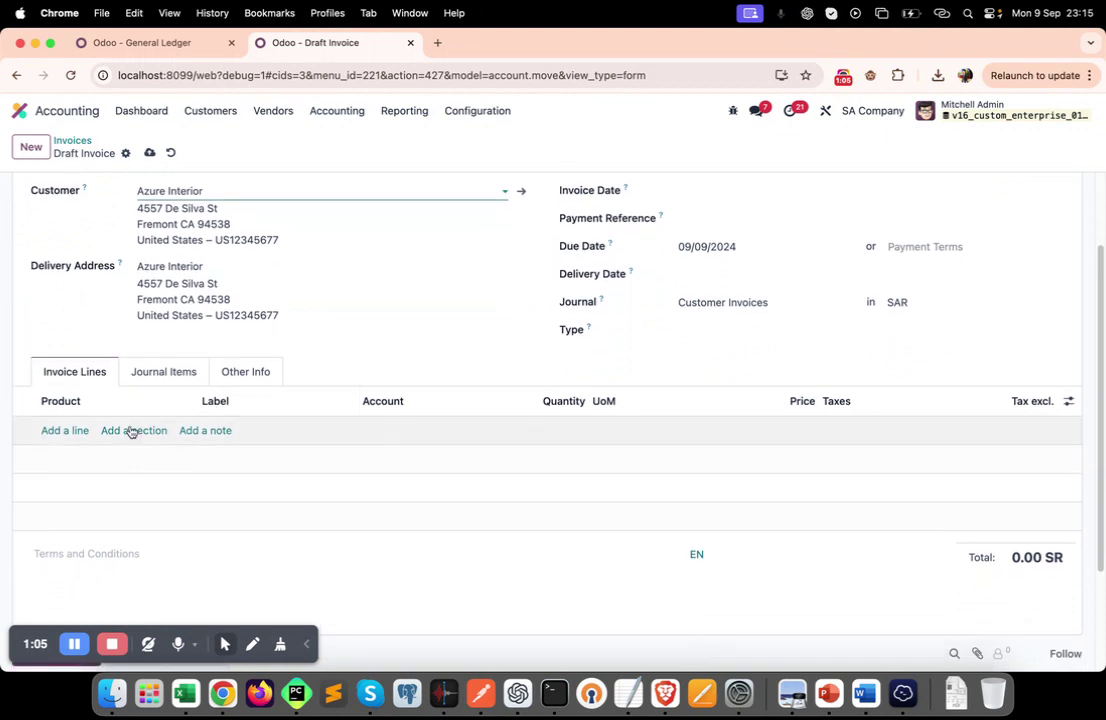
left_click(65, 431)
left_click(93, 430)
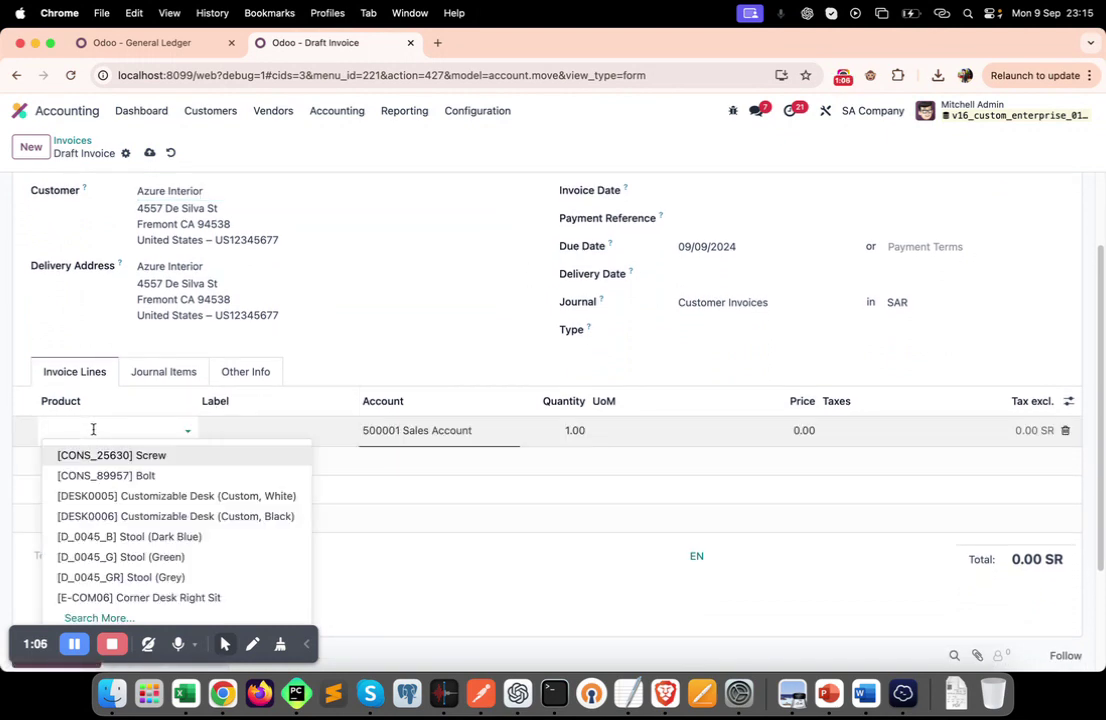
left_click(140, 500)
left_click(574, 432)
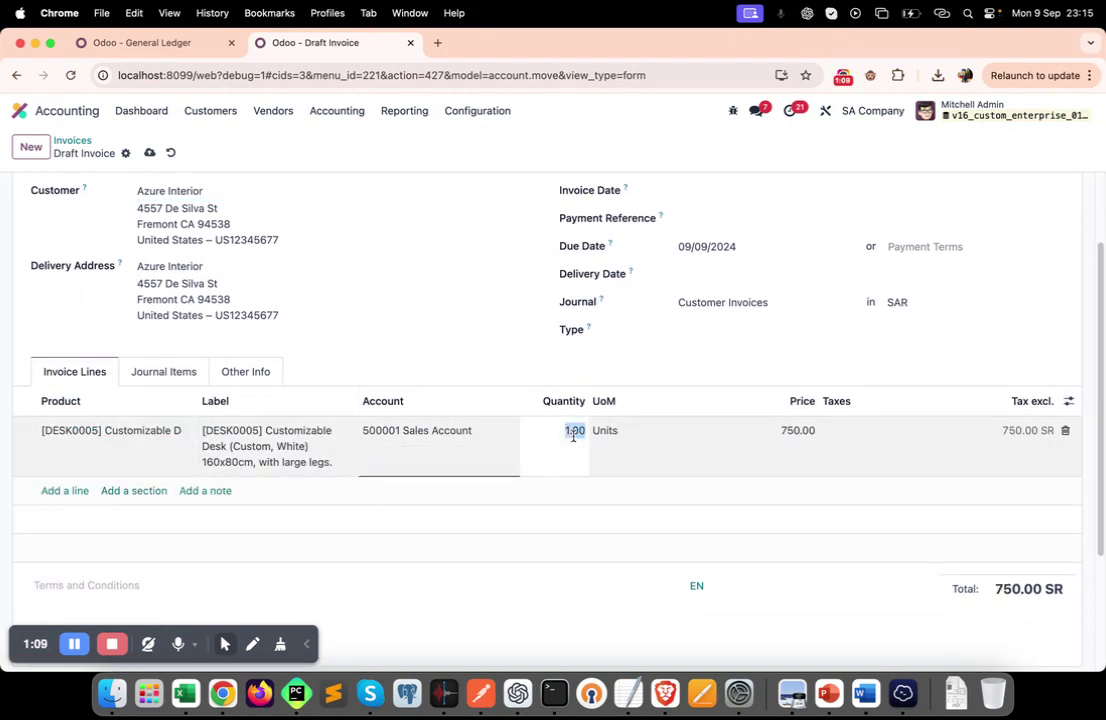
type("2")
left_click(492, 368)
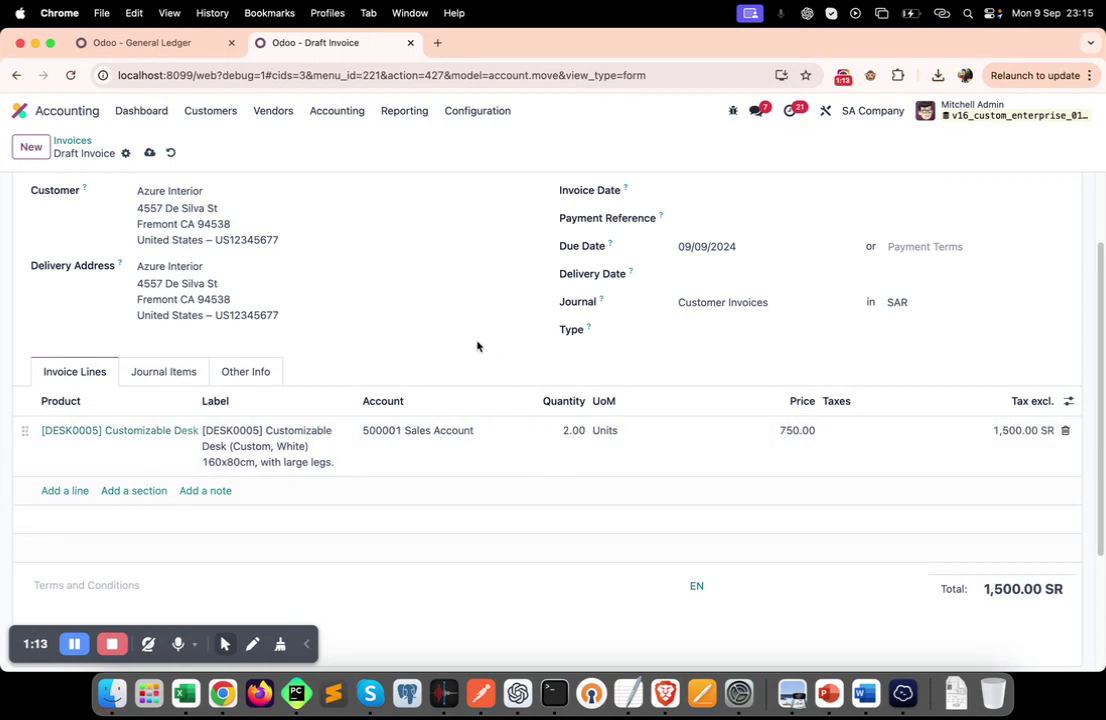
- Set the invoice Type to 1, save the draft and try to confirm it
scroll(486, 358, "up", 2)
left_click(150, 153)
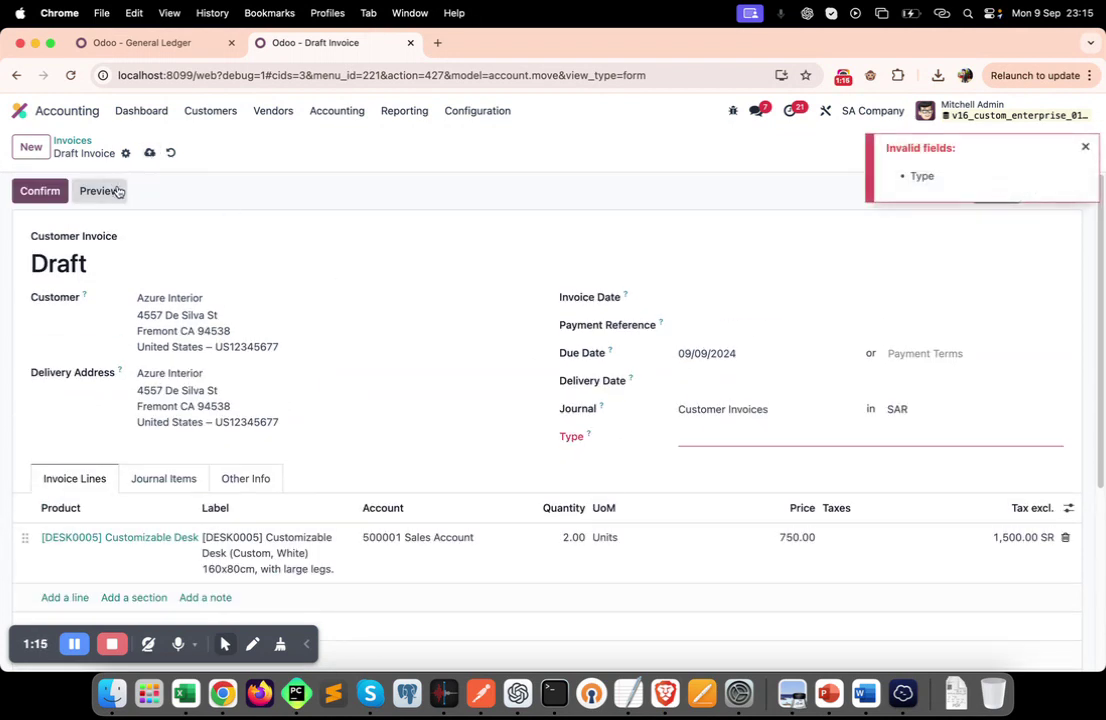
left_click(701, 438)
left_click(711, 463)
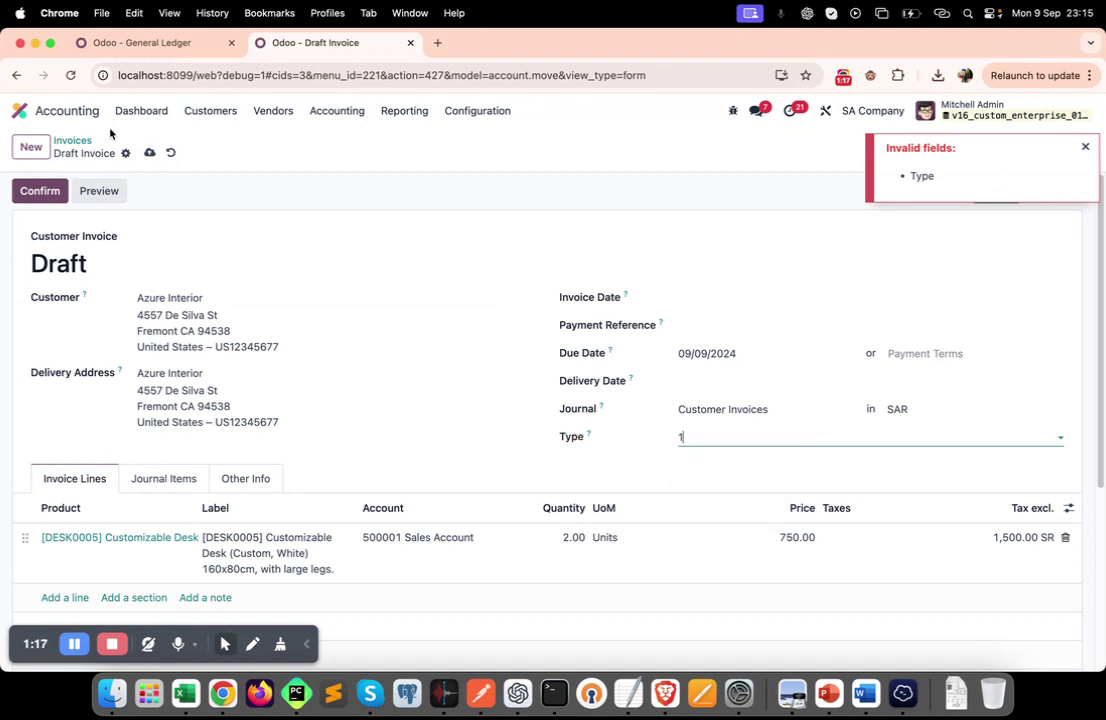
left_click(150, 153)
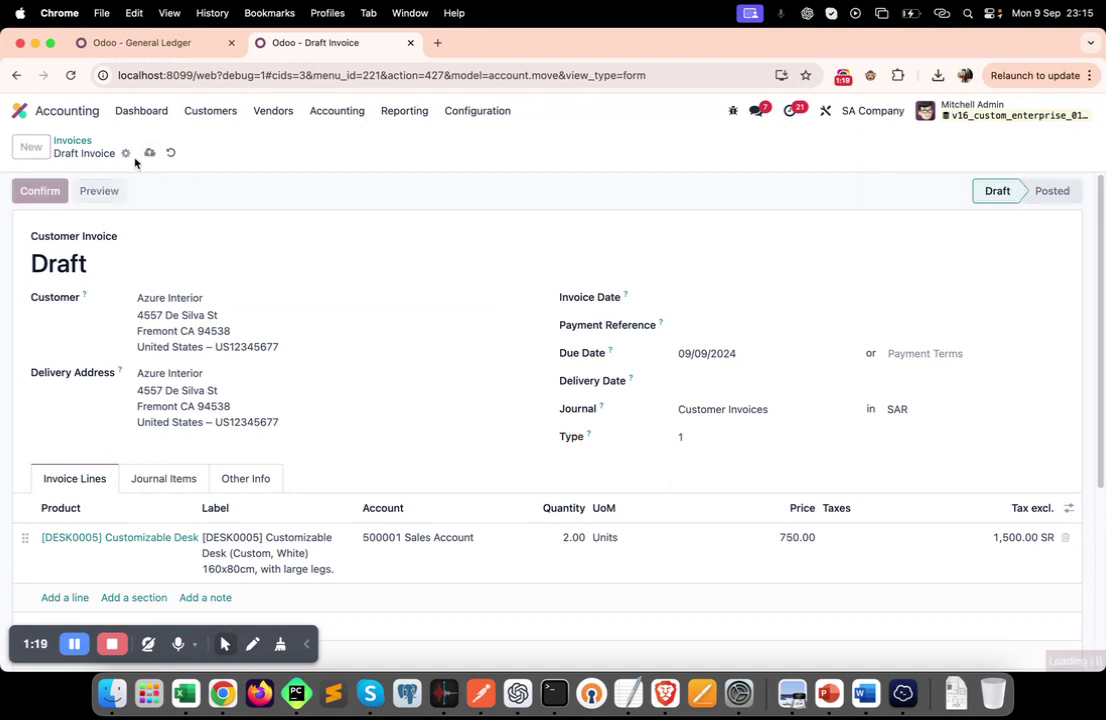
left_click(38, 190)
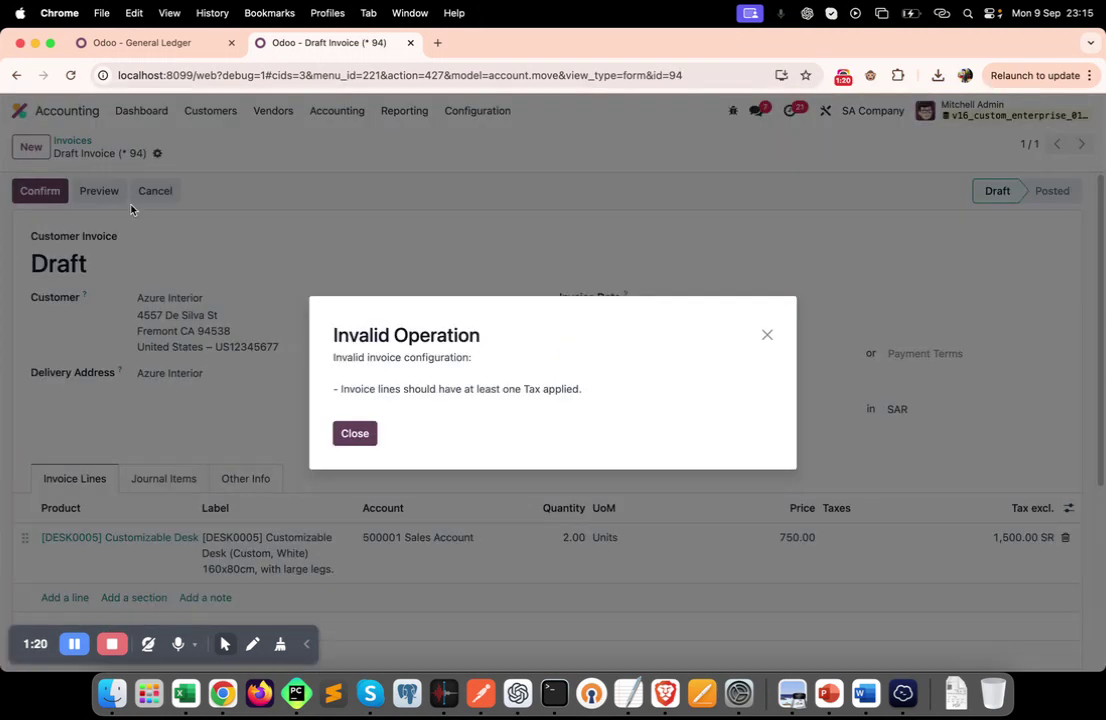
left_click(354, 434)
- Apply the 0% tax to the Customizable Desk invoice line
left_click(849, 543)
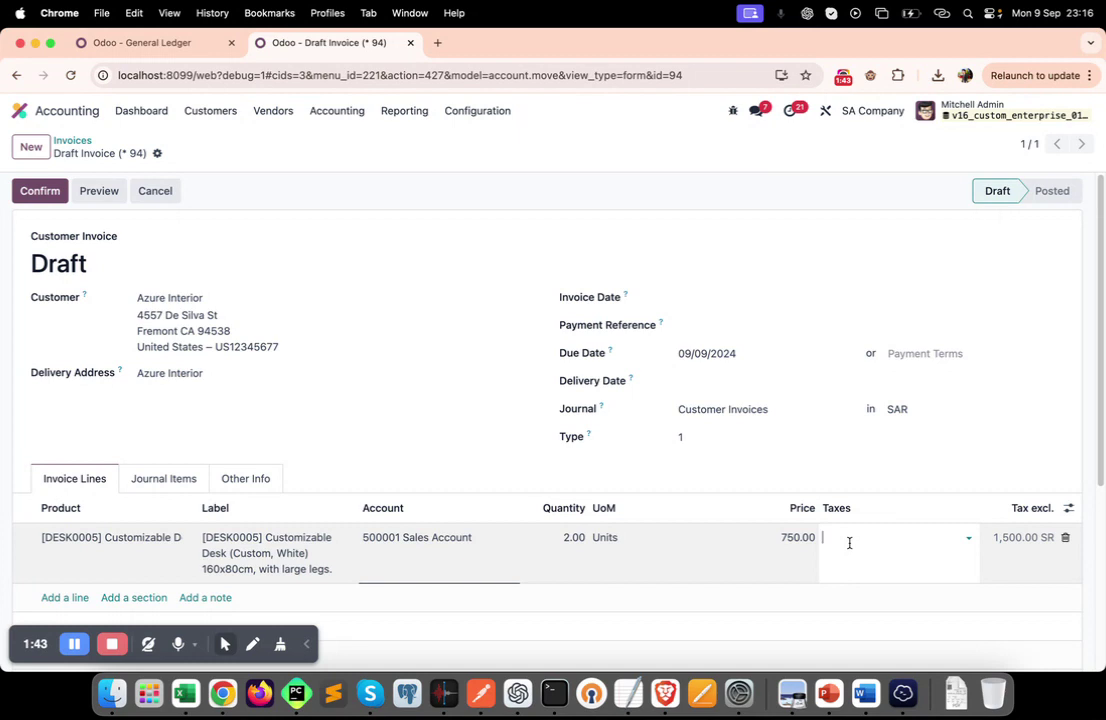
left_click(849, 543)
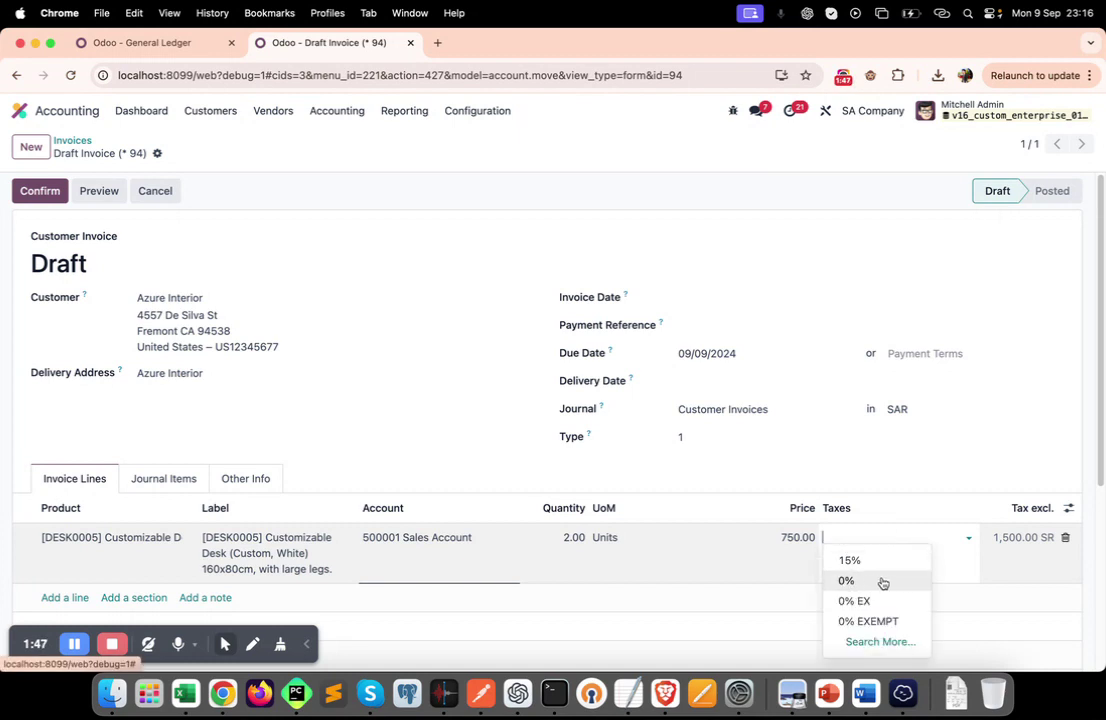
left_click(884, 583)
scroll(884, 583, "down", 3)
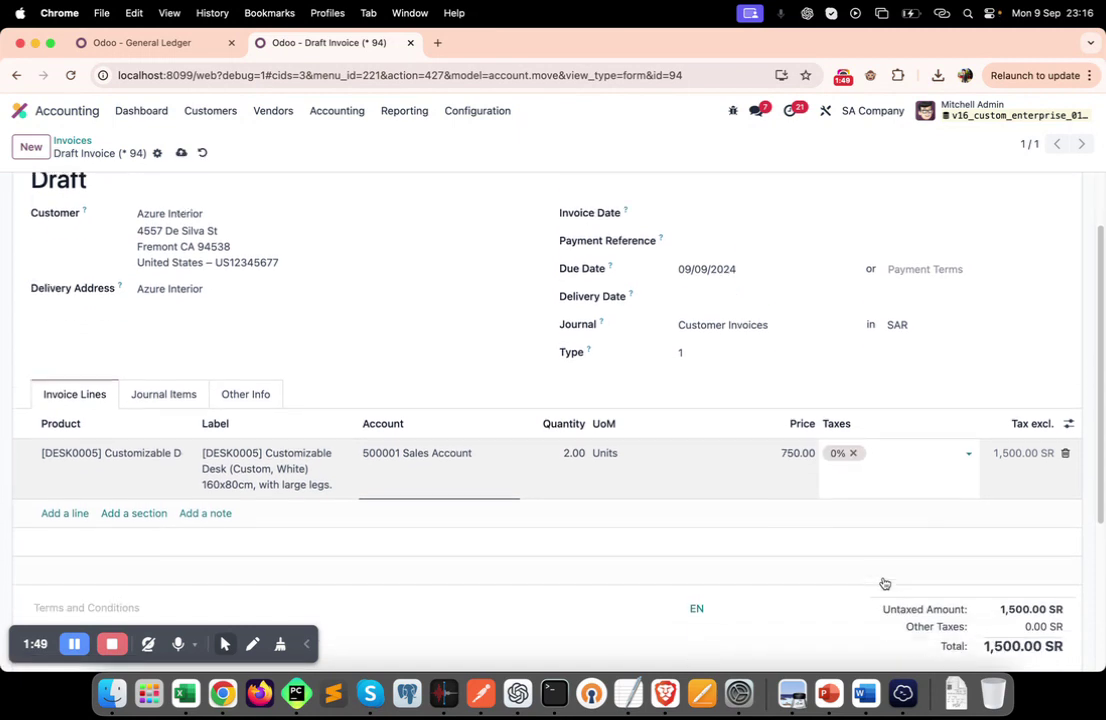
scroll(884, 583, "down", 1)
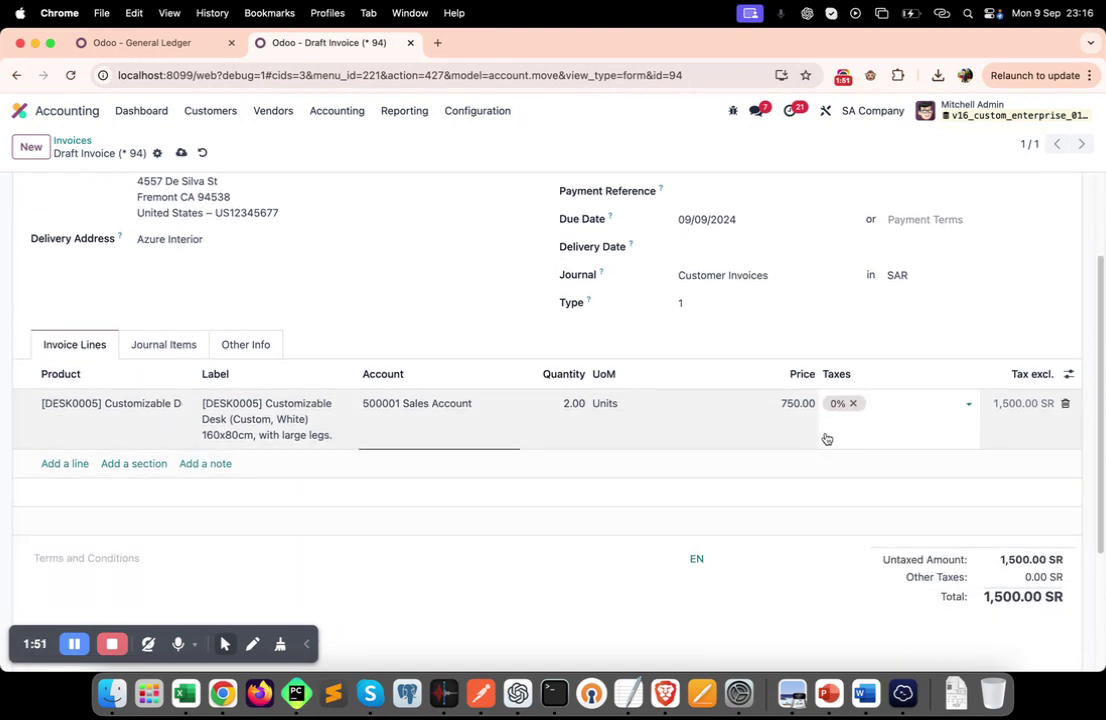
- Change the tax on the Customizable Desk line to 15% and save the invoice
left_click(853, 404)
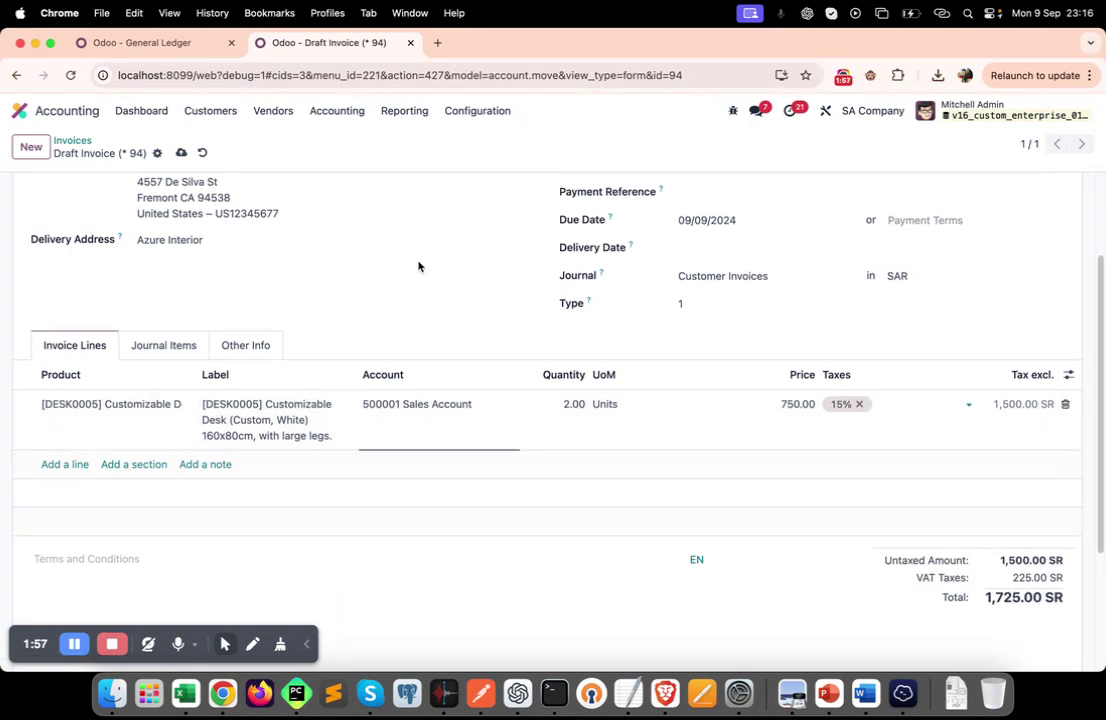
scroll(418, 266, "up", 3)
left_click(181, 152)
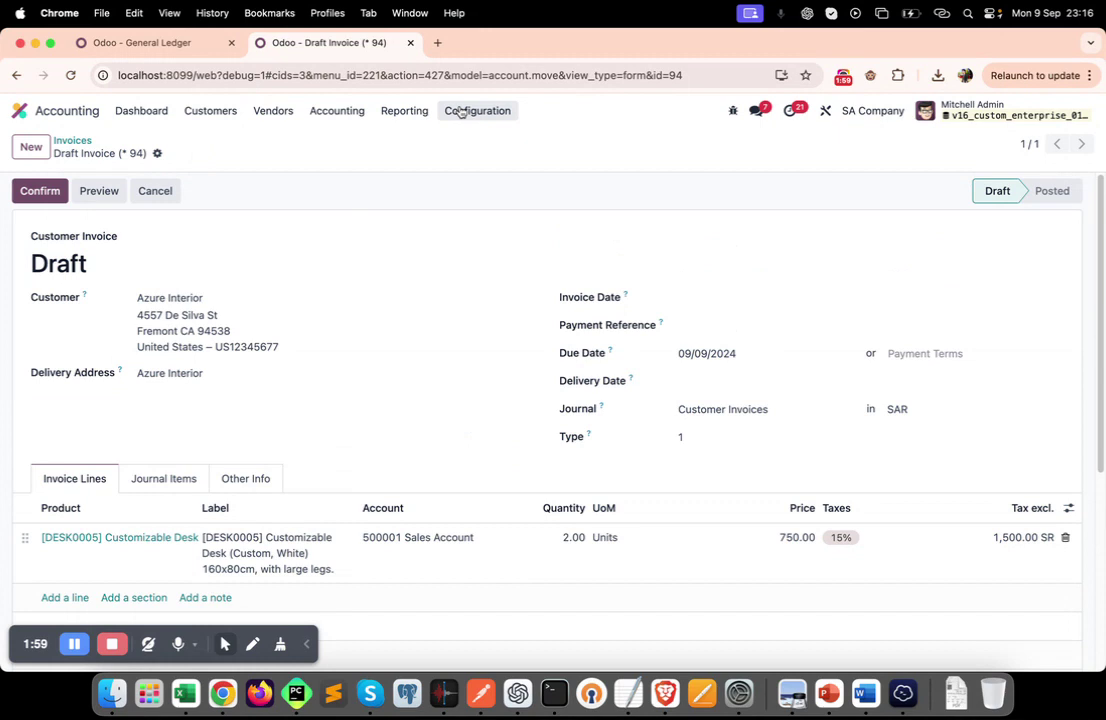
left_click(459, 111)
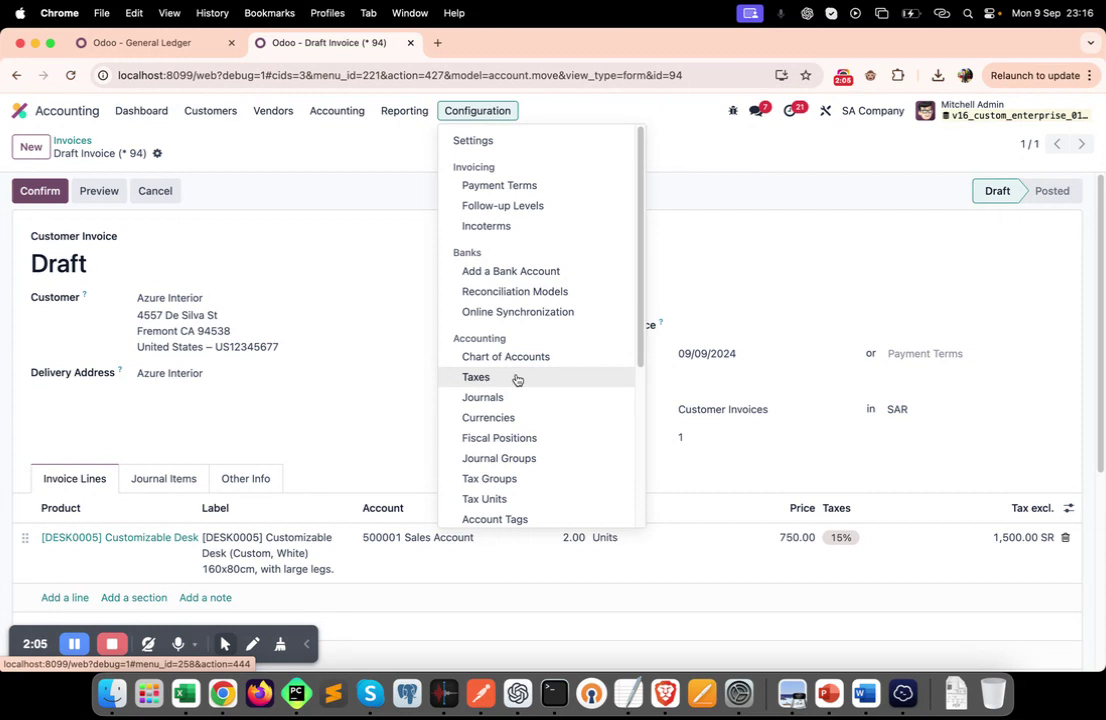
left_click(270, 197)
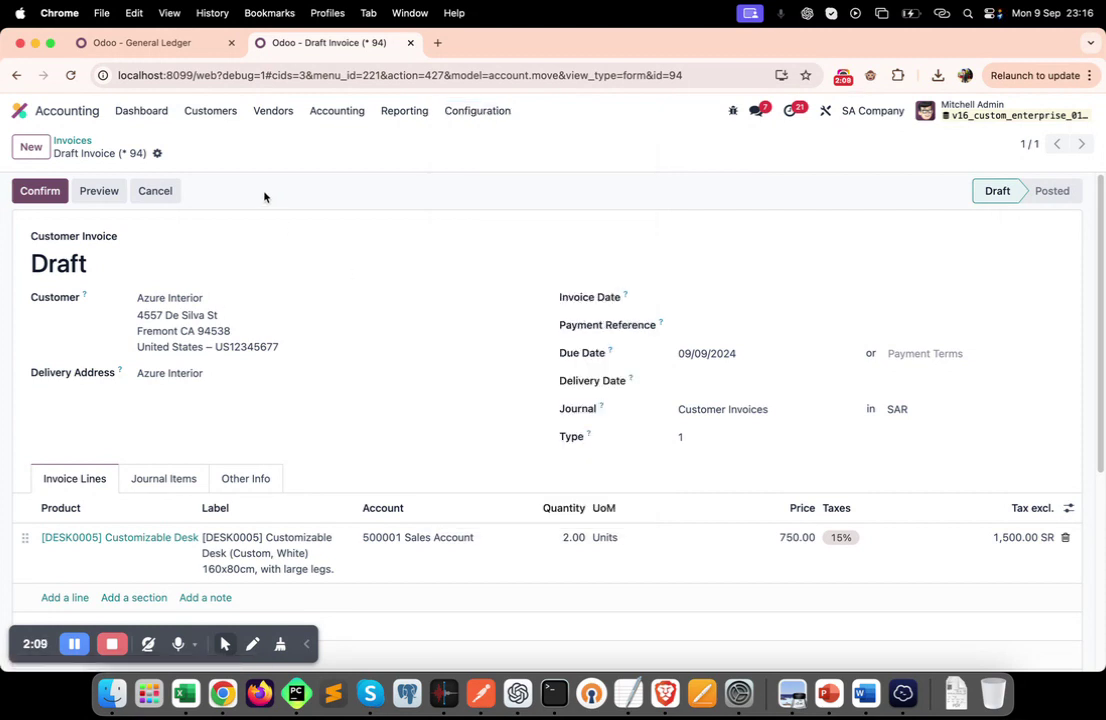
- Confirm the invoice and process its electronic submission to ZATCA immediately
left_click(37, 195)
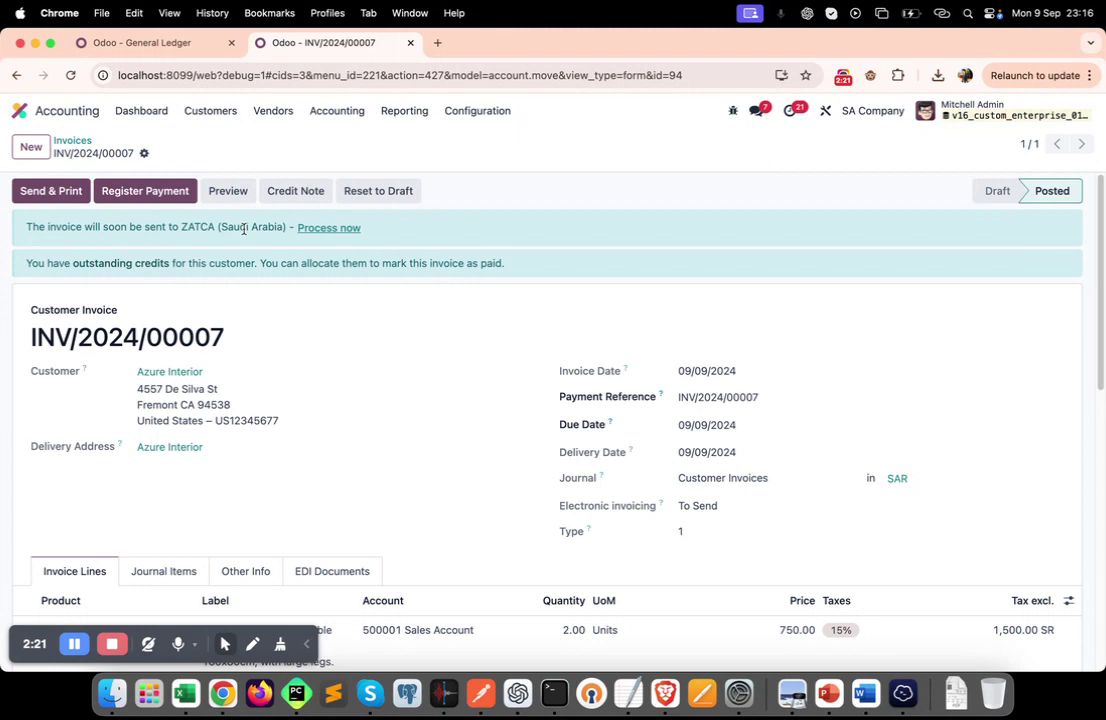
left_click(338, 229)
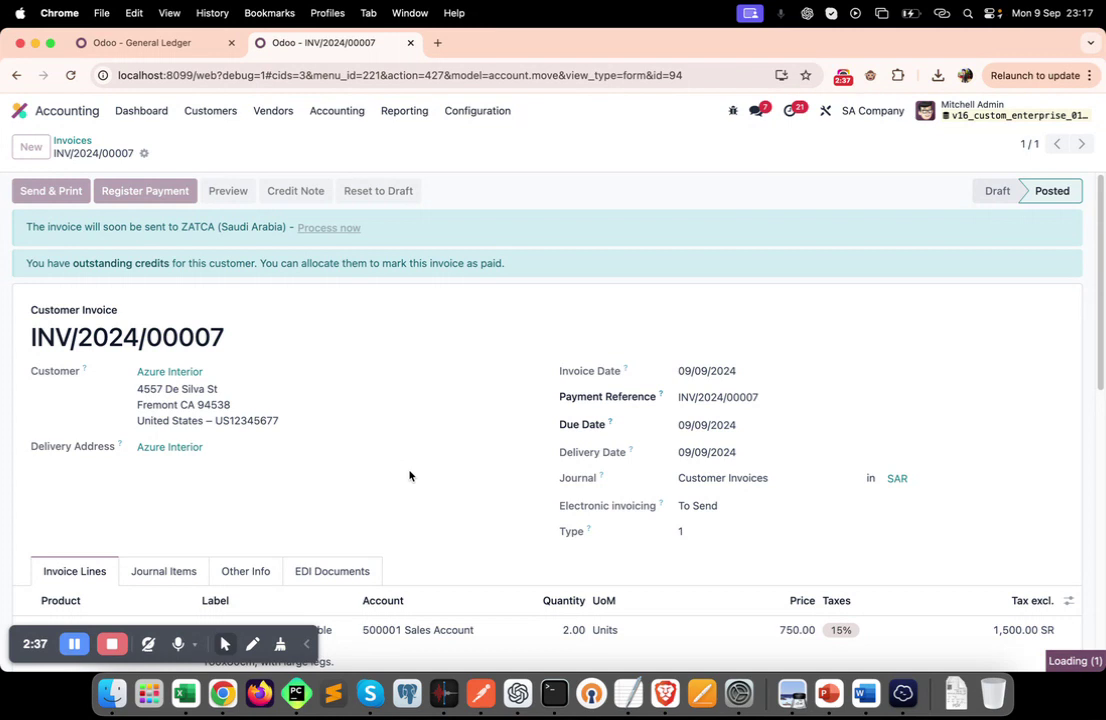
- Read the ZATCA response to the submission in the invoice's message log
scroll(447, 408, "down", 1)
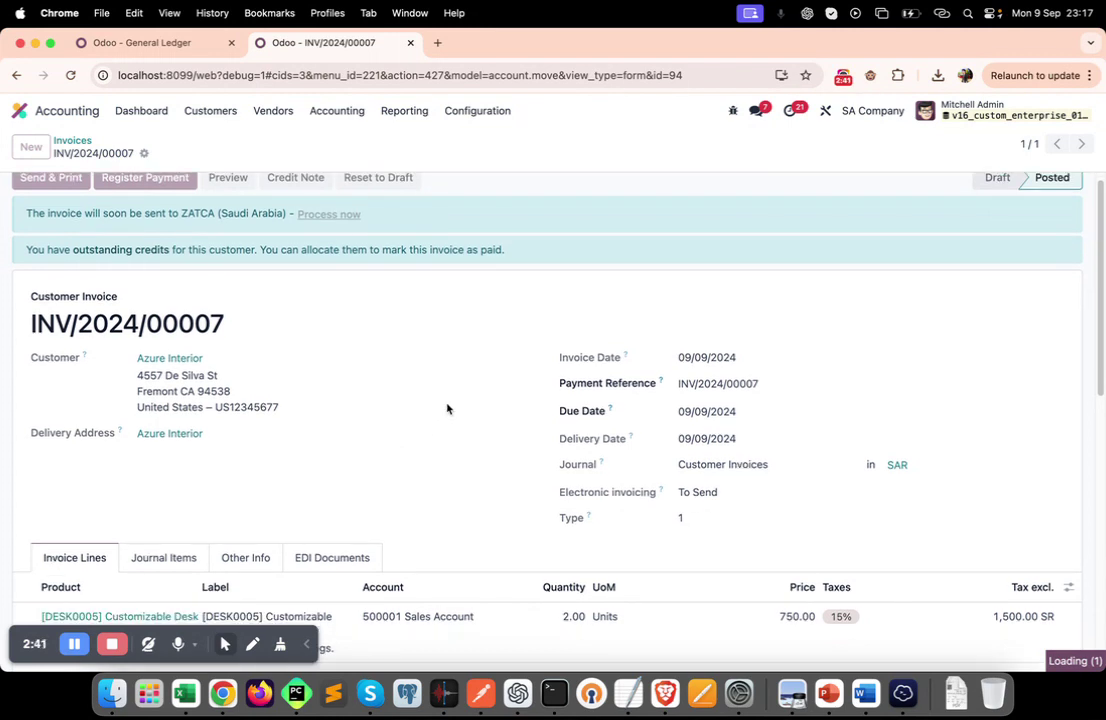
scroll(447, 408, "down", 10)
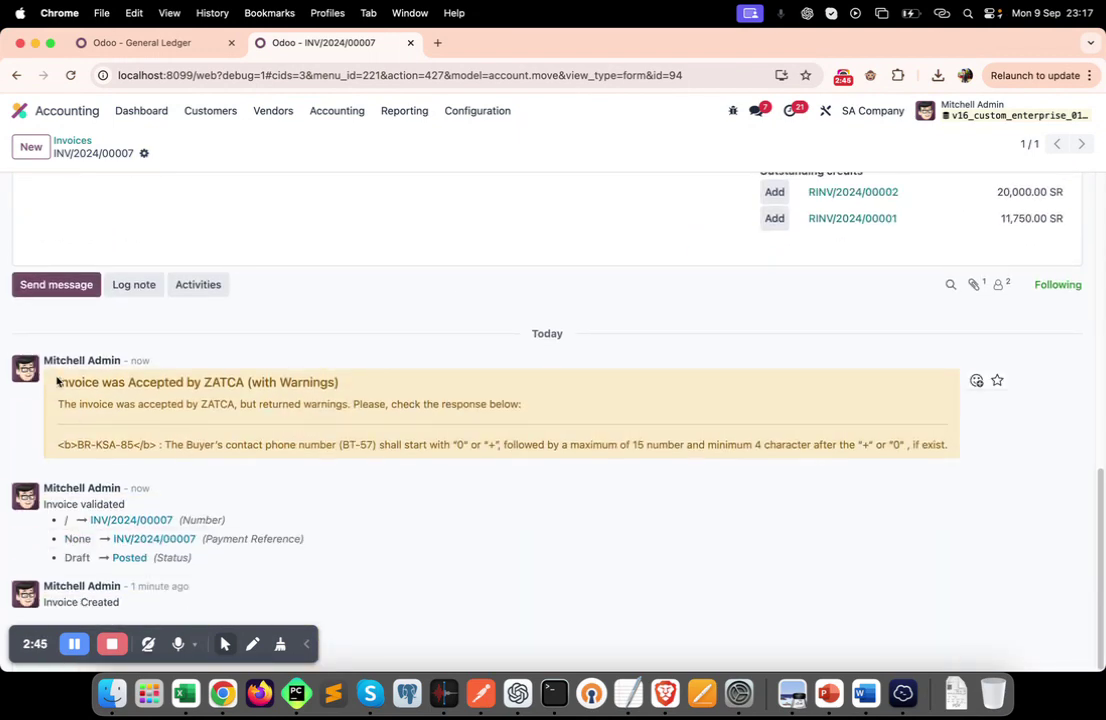
left_click_drag(57, 383, 288, 383)
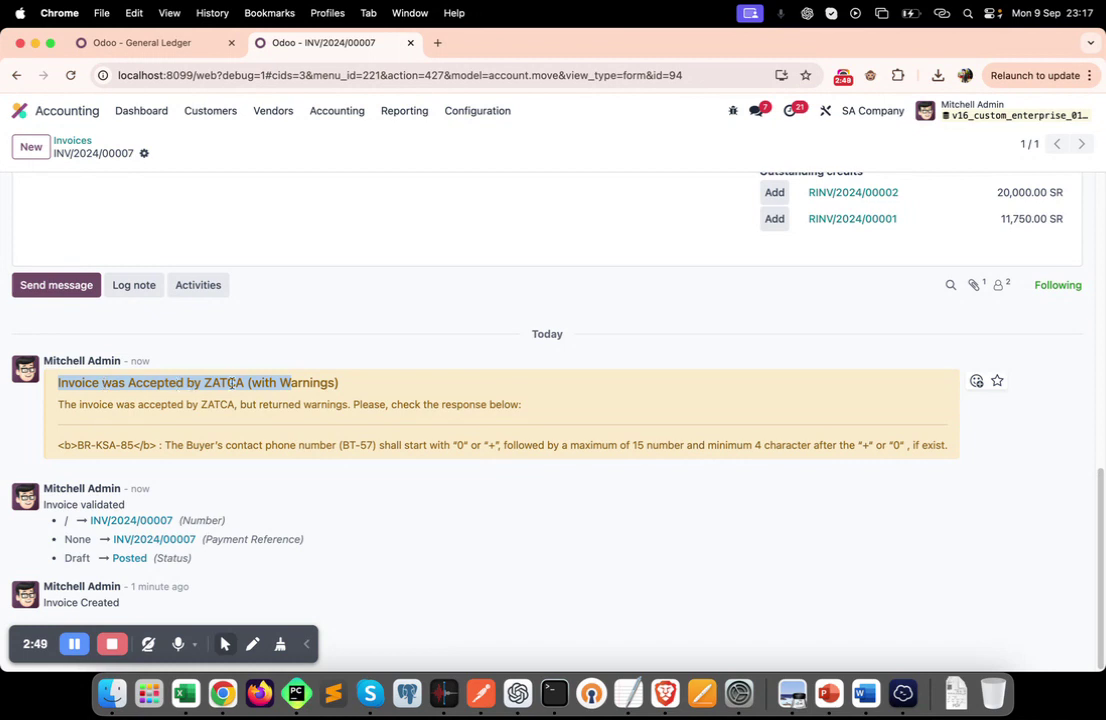
left_click_drag(361, 445, 536, 443)
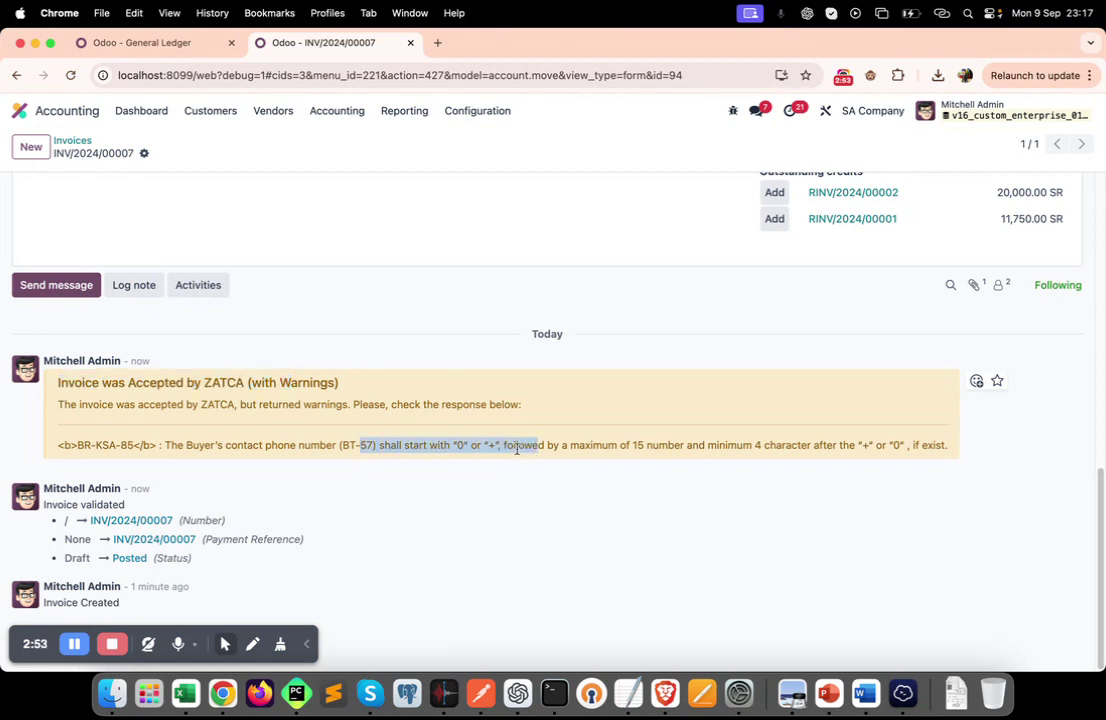
left_click(500, 441)
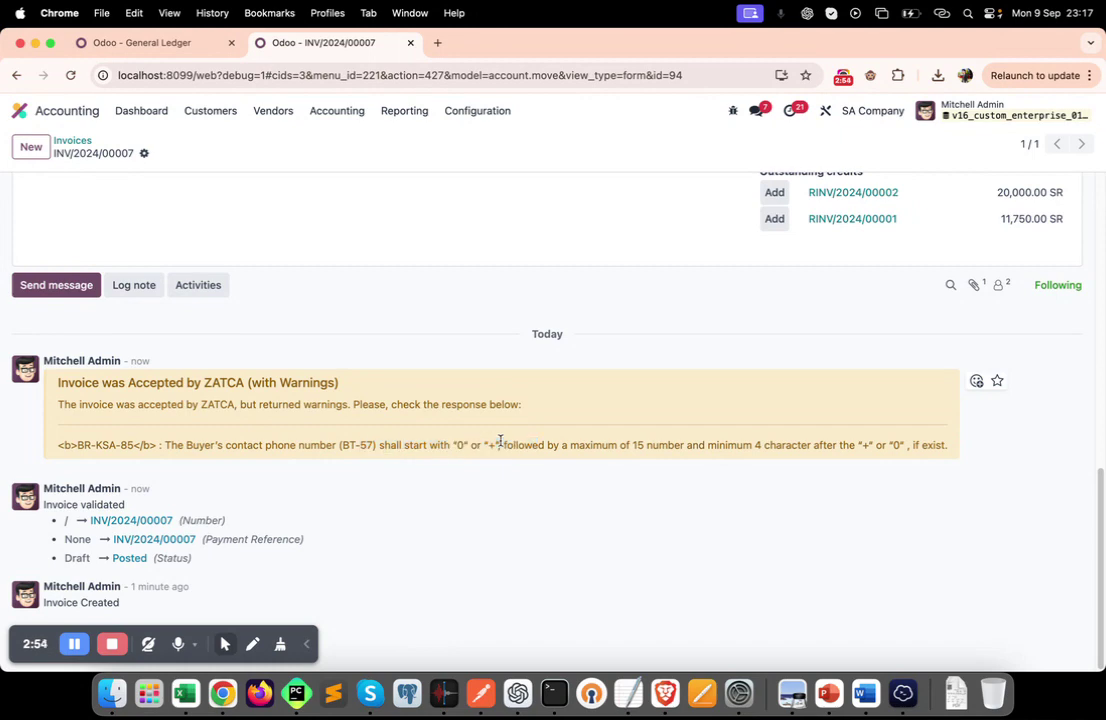
- Check the phone number format in the Azure Interior customer record and return to the invoice
scroll(500, 441, "up", 15)
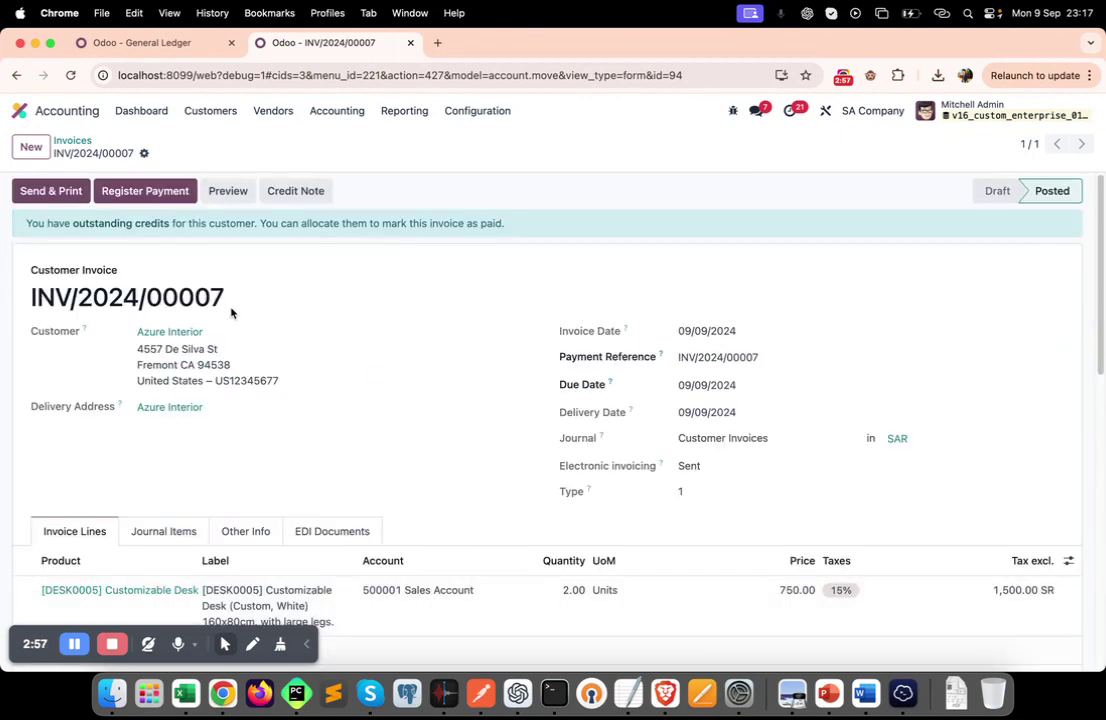
left_click(165, 333)
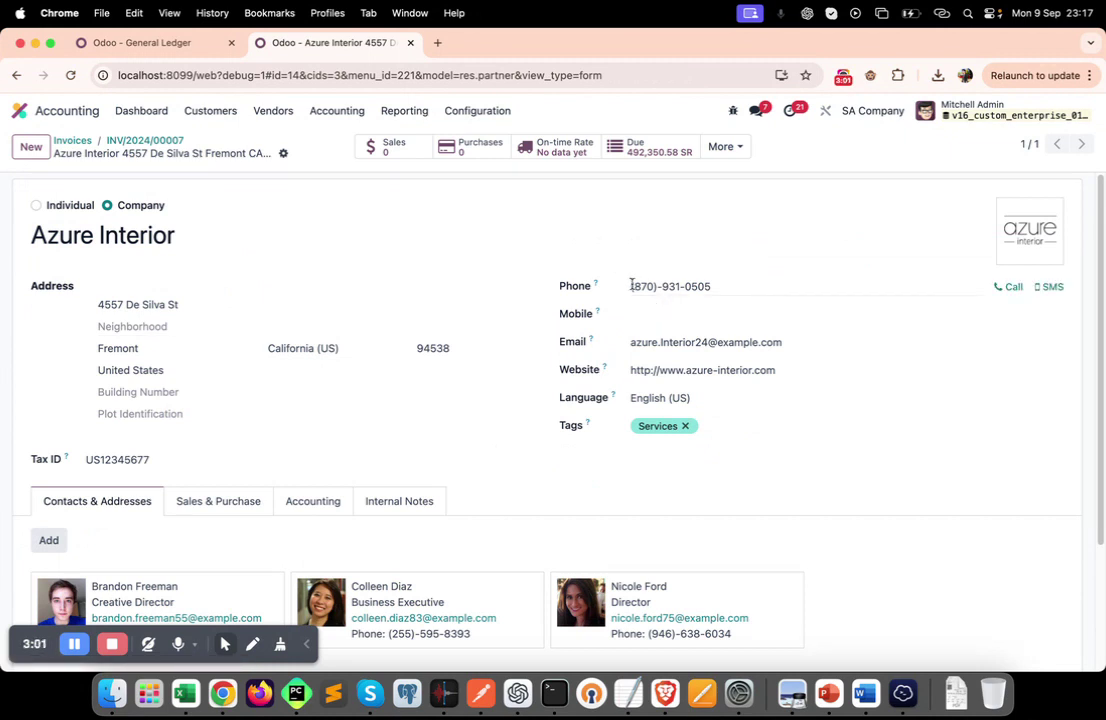
left_click(155, 145)
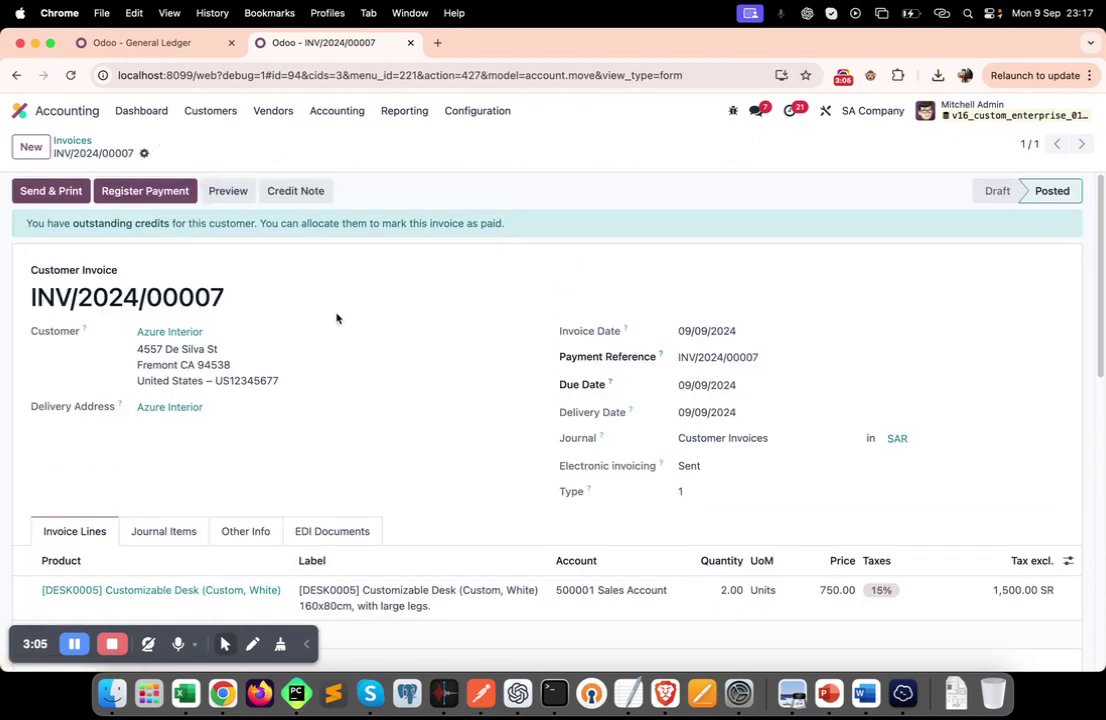
- Print invoice INV/2024/00007 with the Invoices report and open the downloaded PDF
left_click(144, 153)
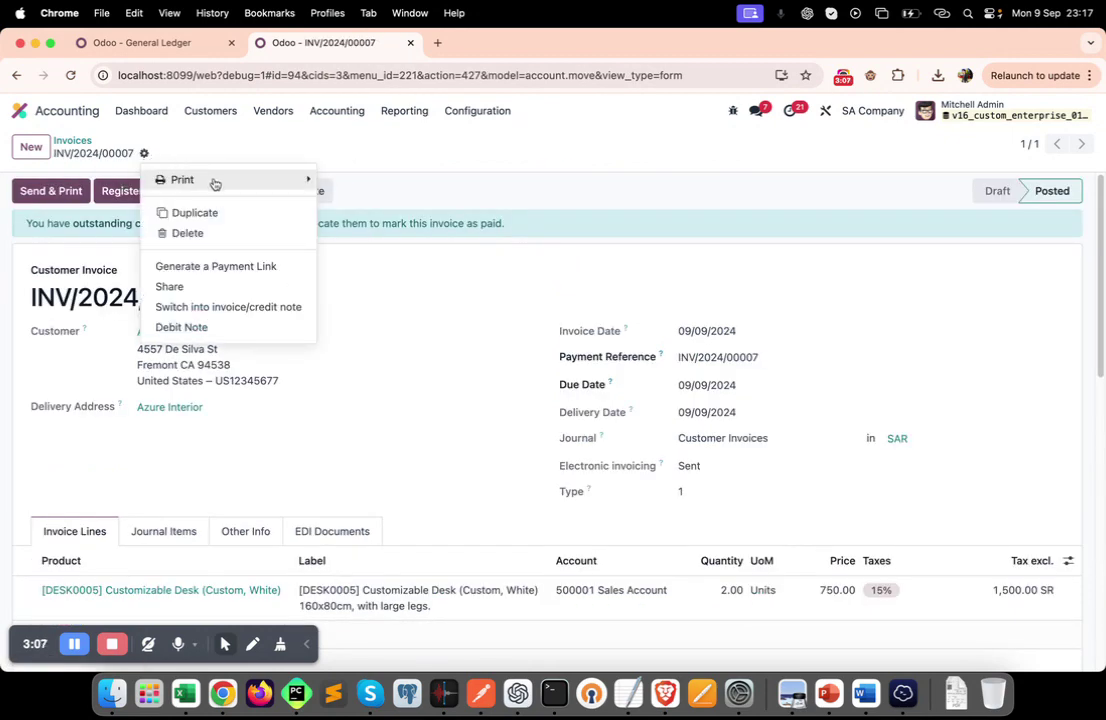
mouse_move(210, 181)
left_click(372, 180)
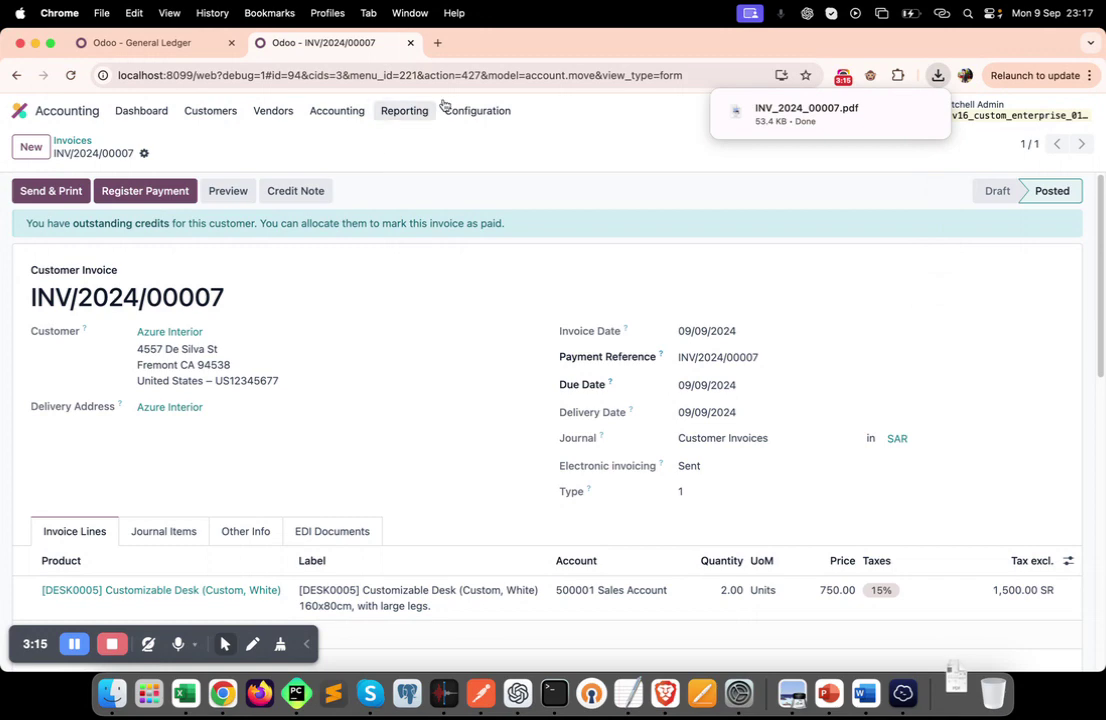
left_click(758, 114)
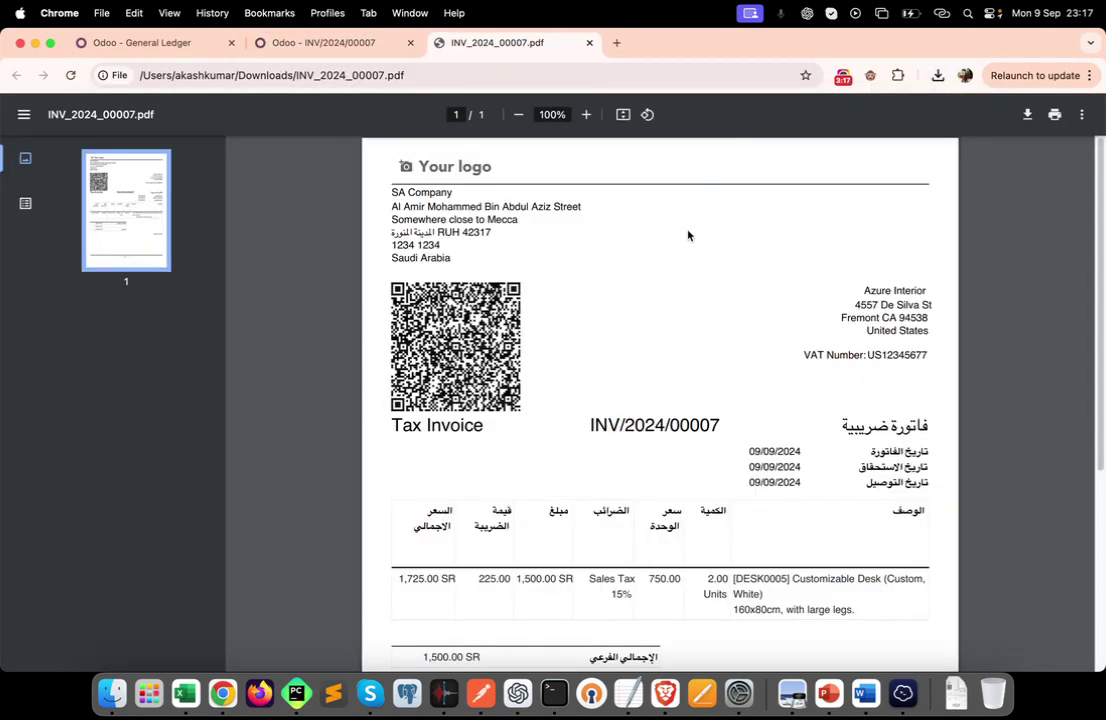
- Review the QR code, dates, line item and totals on the printed tax invoice, and close the PDF
scroll(553, 442, "down", 2)
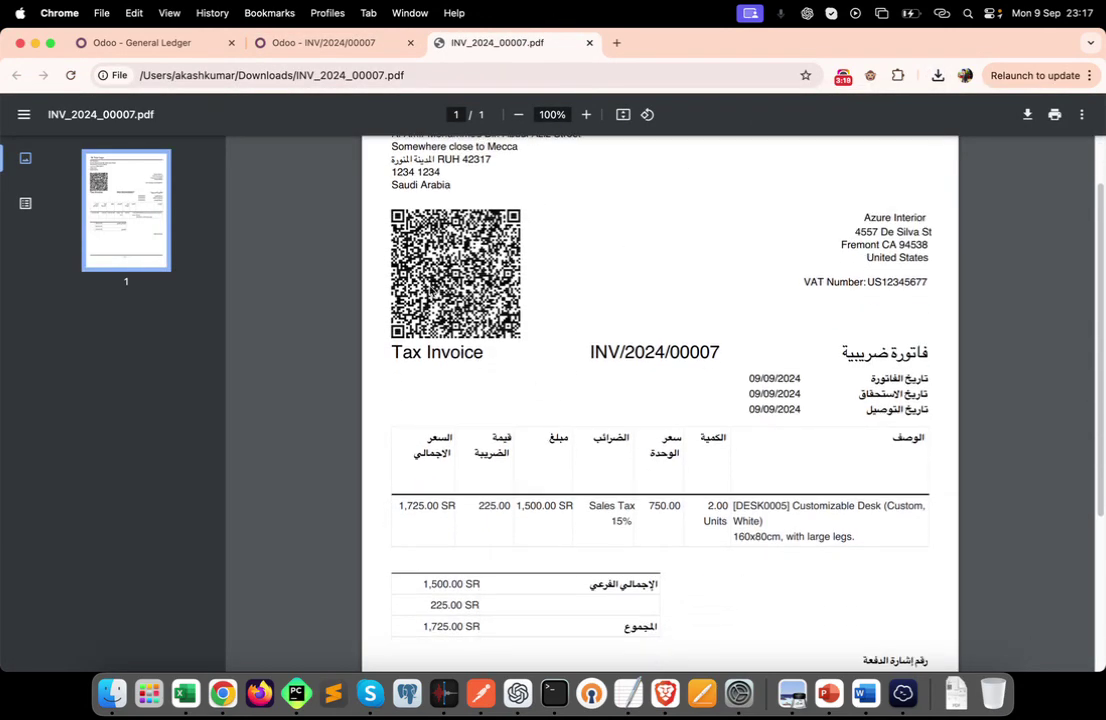
scroll(502, 382, "down", 1)
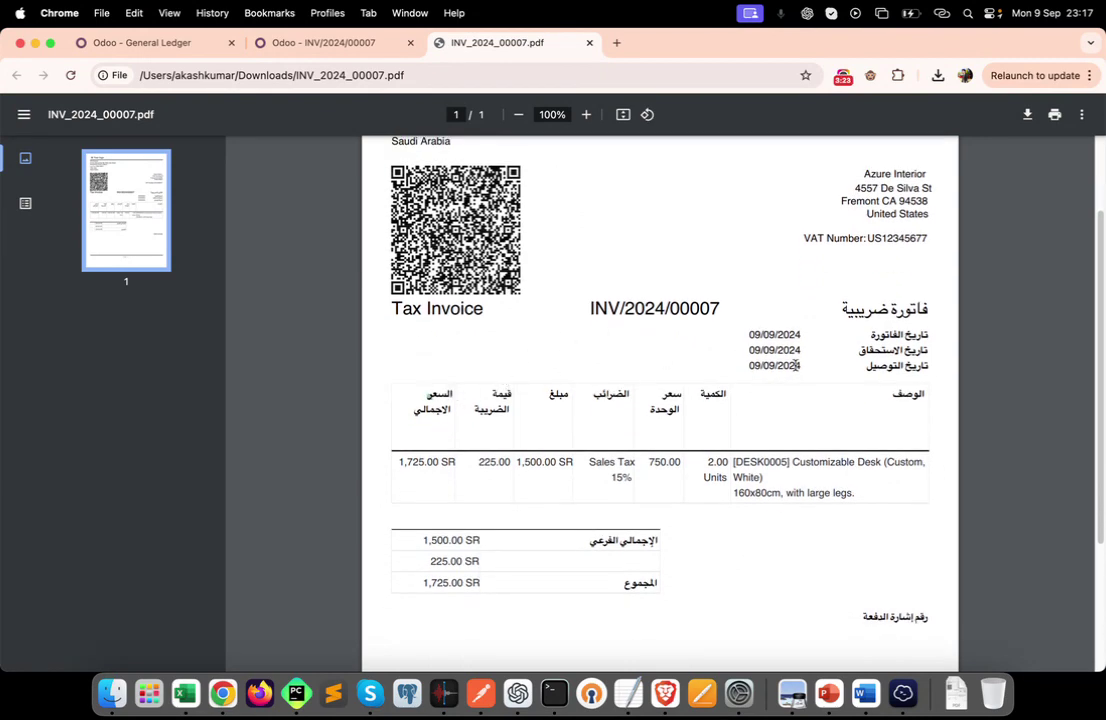
scroll(830, 395, "down", 1)
scroll(681, 444, "down", 1)
scroll(681, 444, "up", 4)
scroll(681, 444, "up", 1)
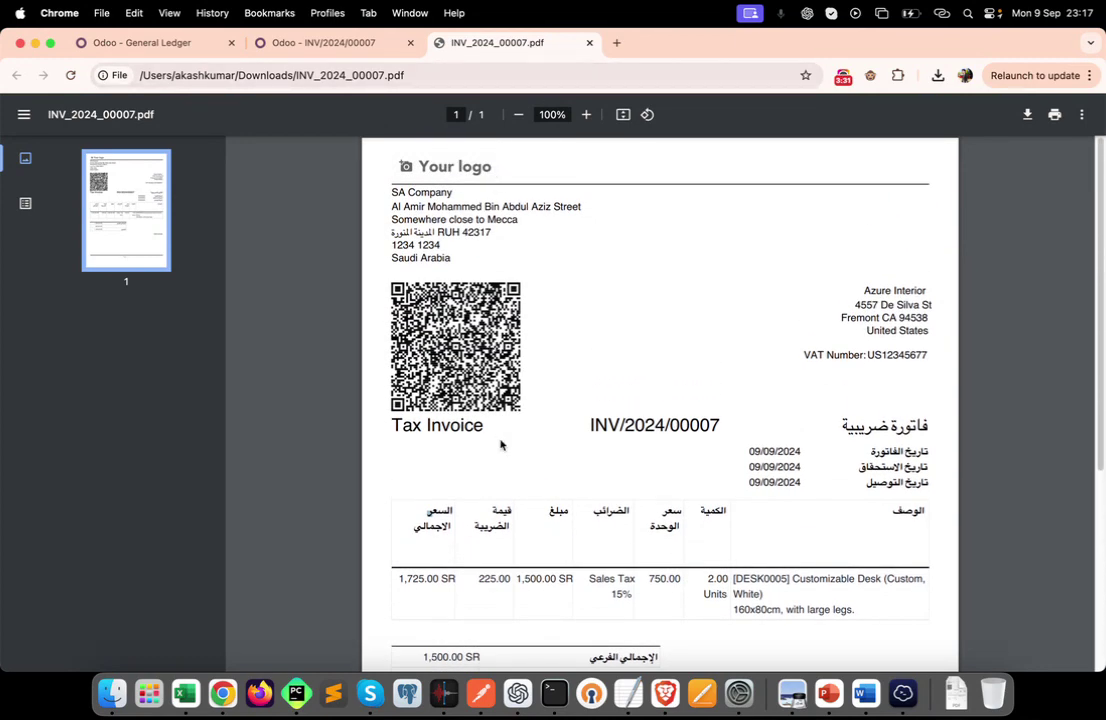
scroll(501, 444, "down", 3)
scroll(531, 362, "up", 3)
key("super+w")
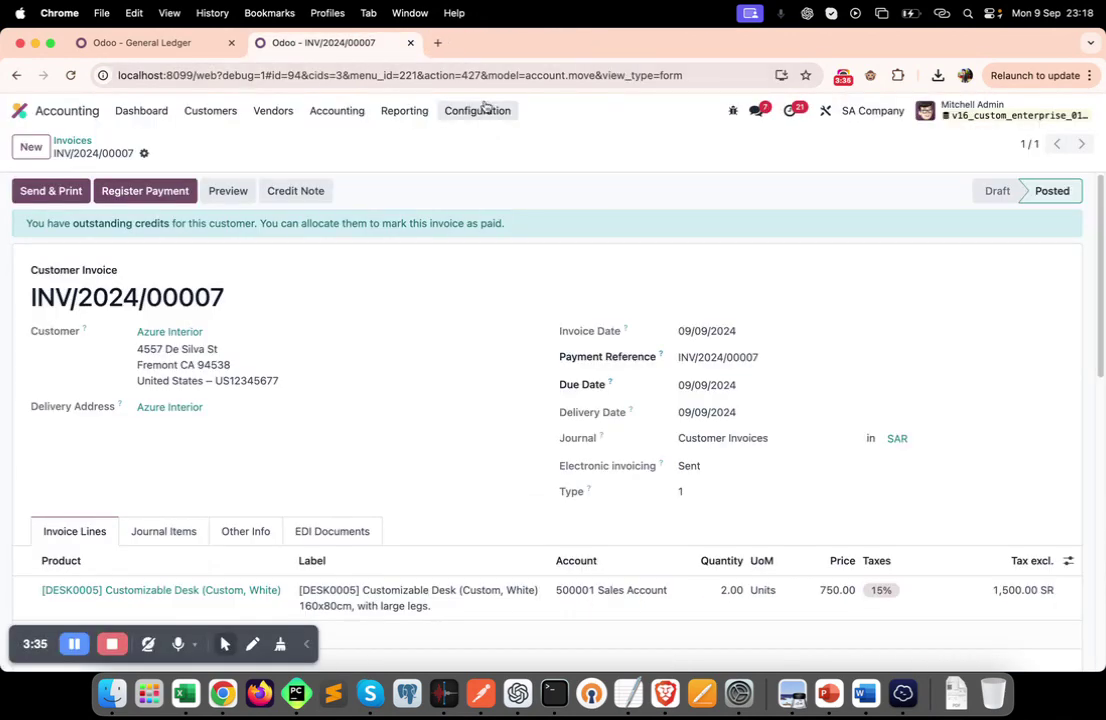
- Find the QR Codes option in the settings by searching for "qr", enable it and save
left_click(485, 108)
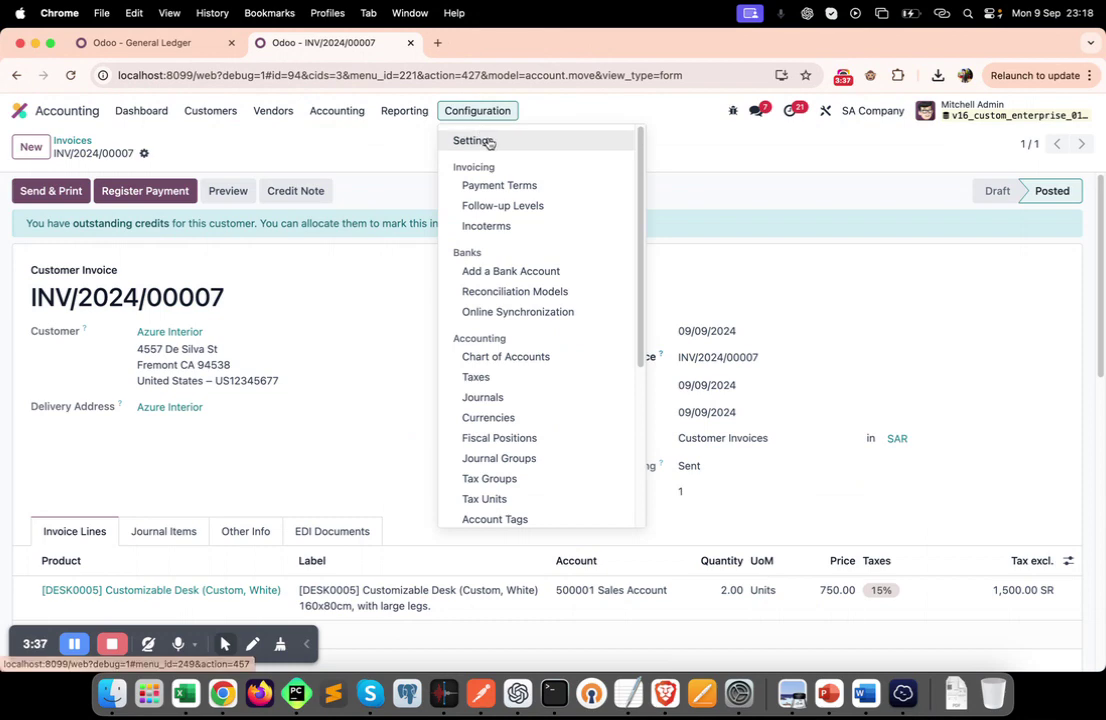
left_click(489, 143)
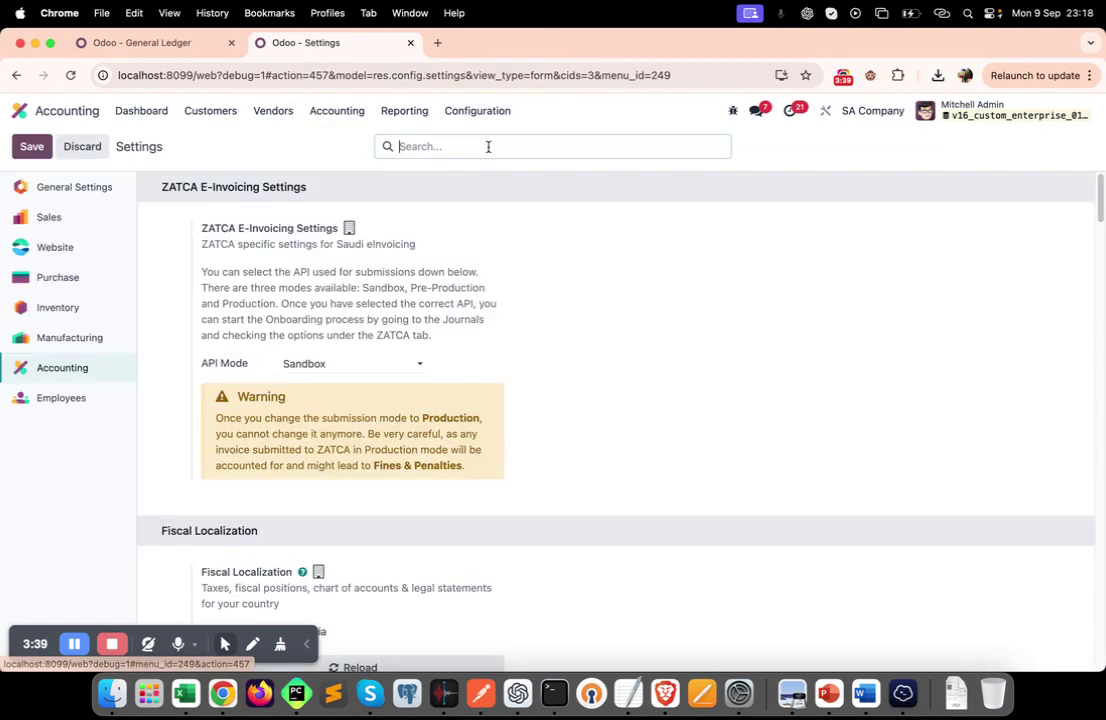
type("qr")
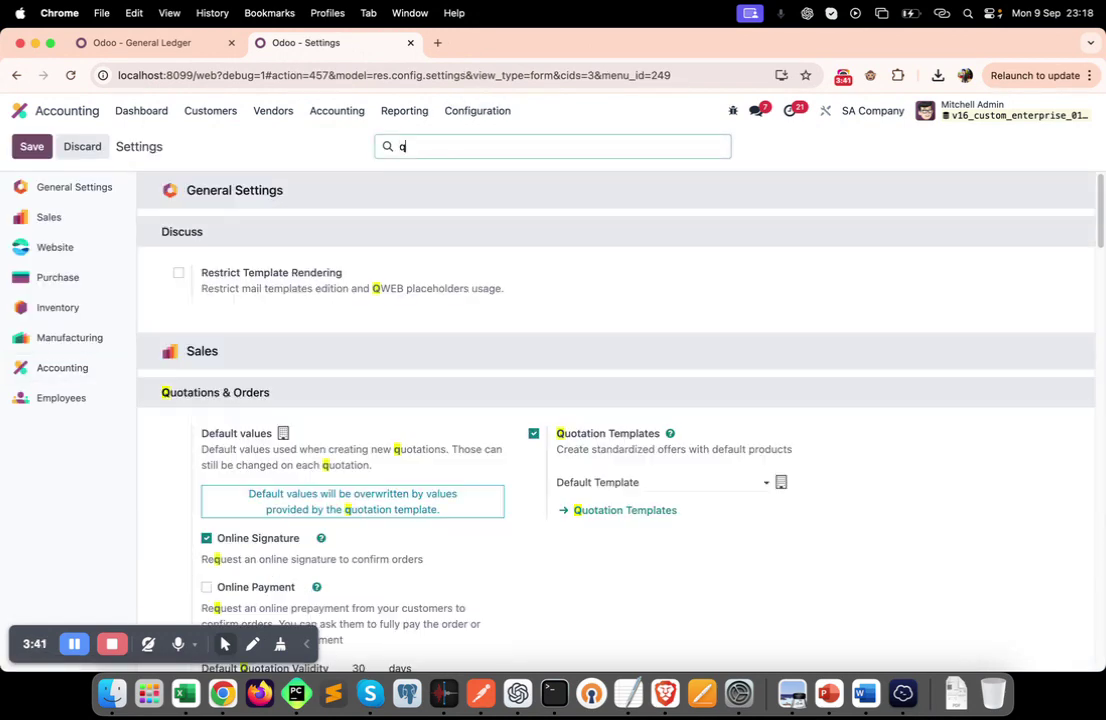
left_click(179, 274)
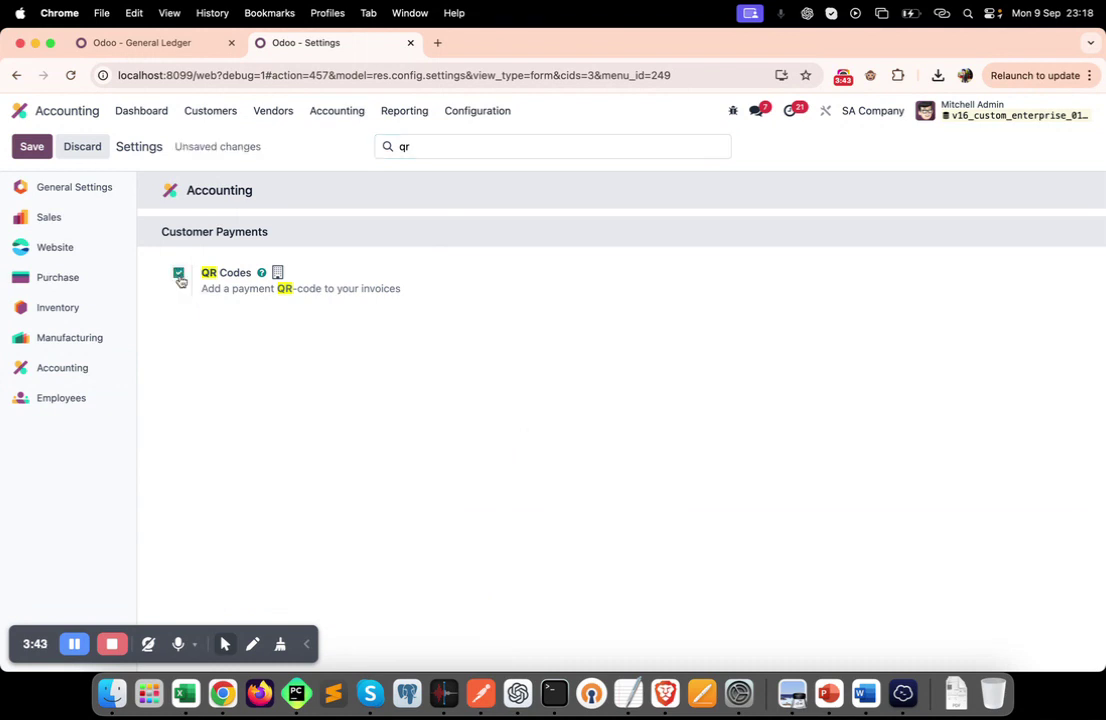
left_click(32, 147)
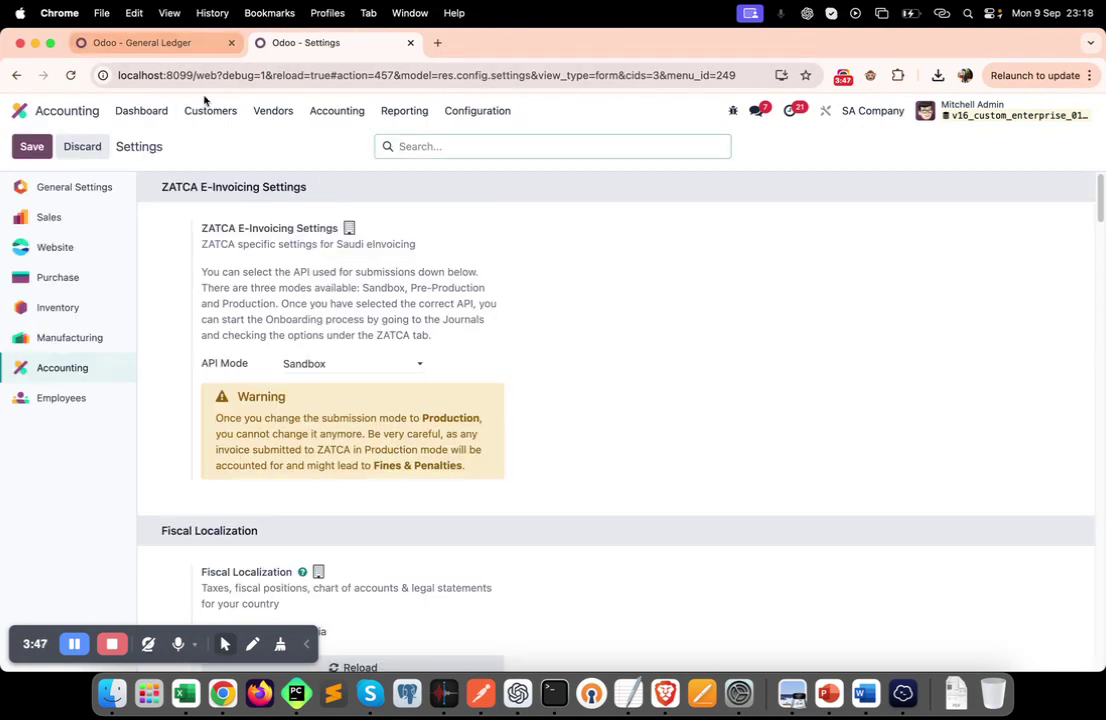
- Open customer invoice INV/2024/00006, print it with the Invoices report and open the downloaded PDF
left_click(214, 111)
left_click(244, 141)
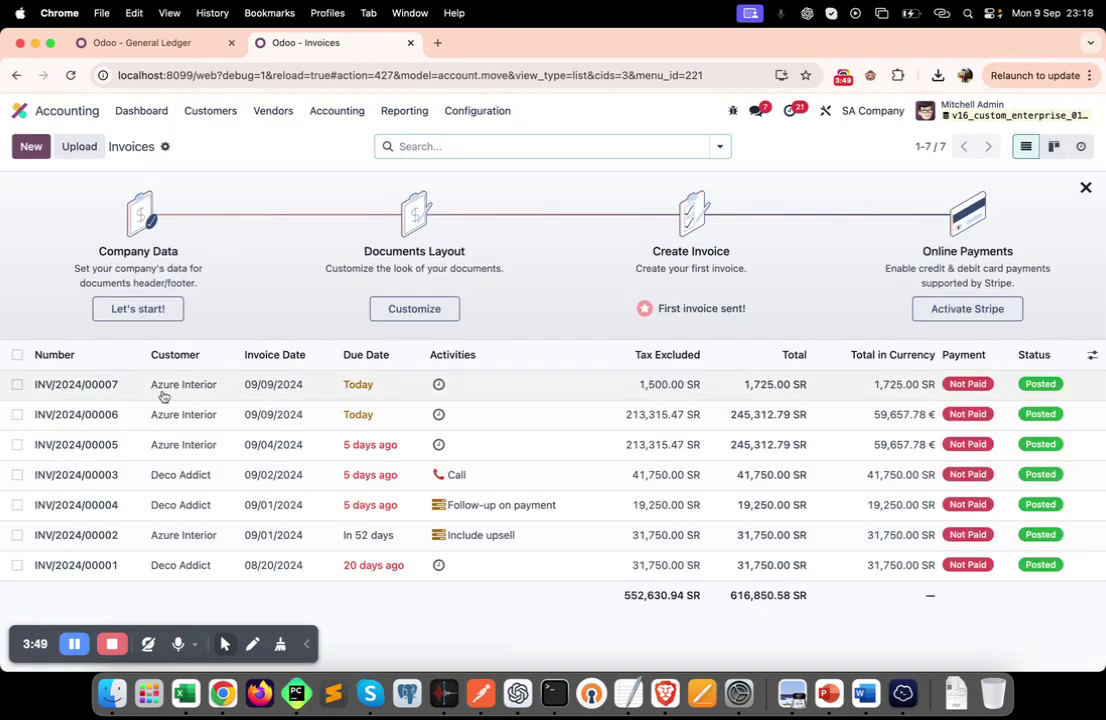
left_click(121, 420)
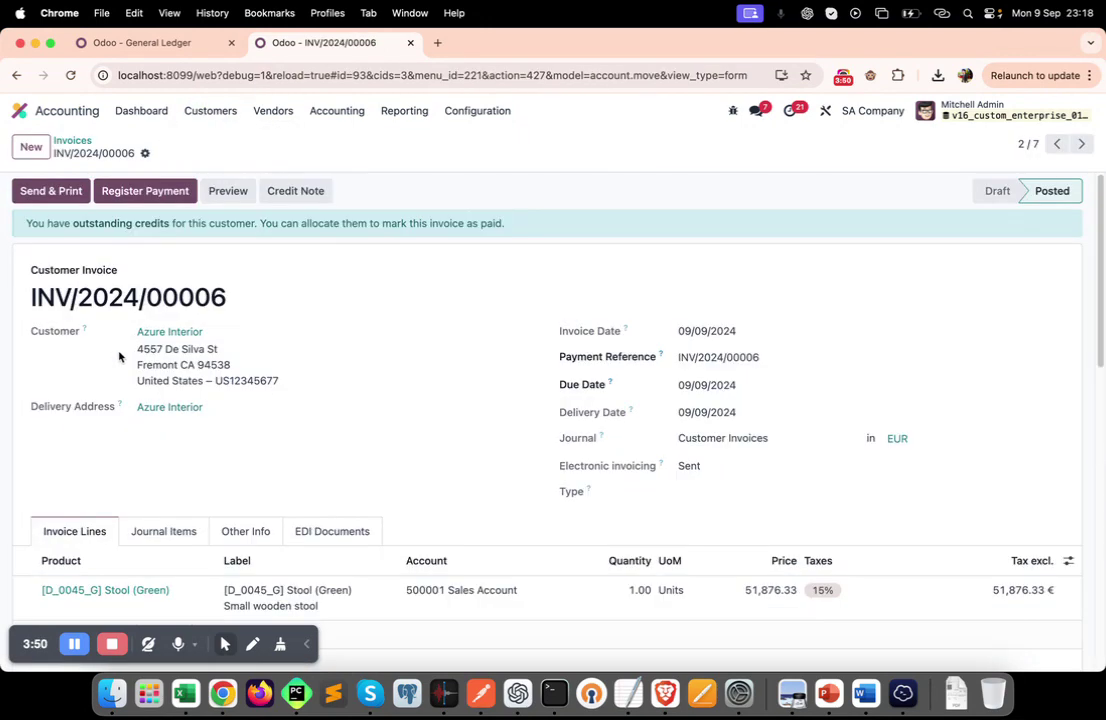
left_click(145, 153)
mouse_move(215, 184)
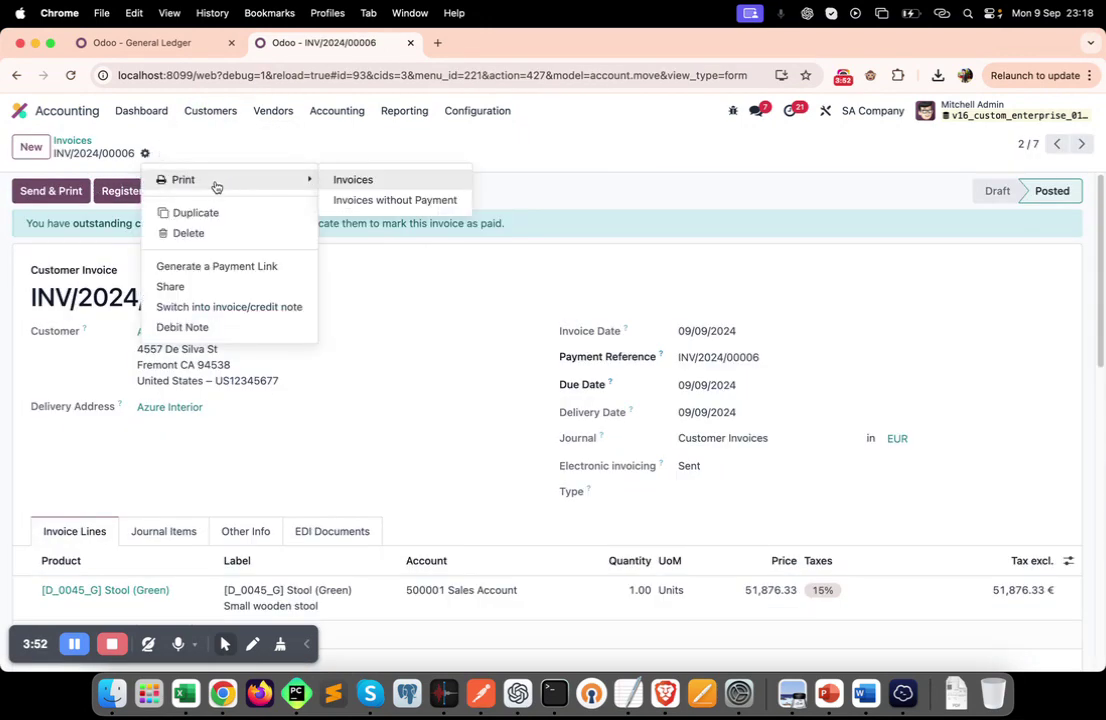
left_click(356, 180)
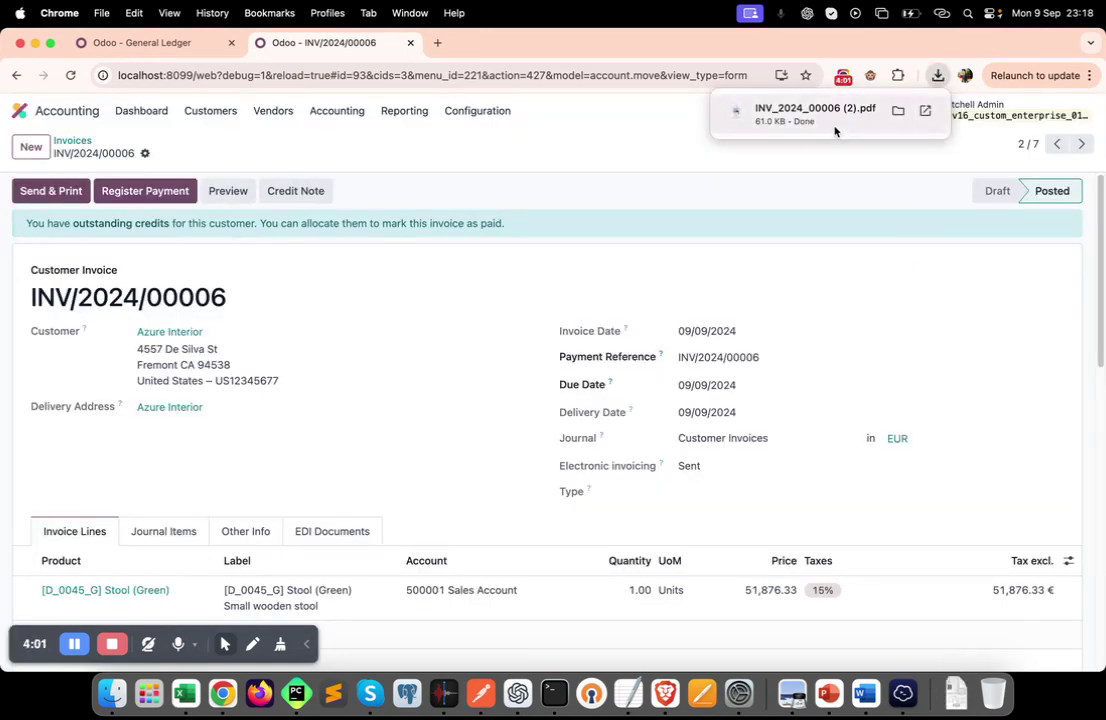
left_click(834, 128)
- Examine the bilingual column headings, totals, exchange rate and SAR amounts on the printed euro invoice
scroll(634, 360, "down", 1)
scroll(633, 359, "down", 1)
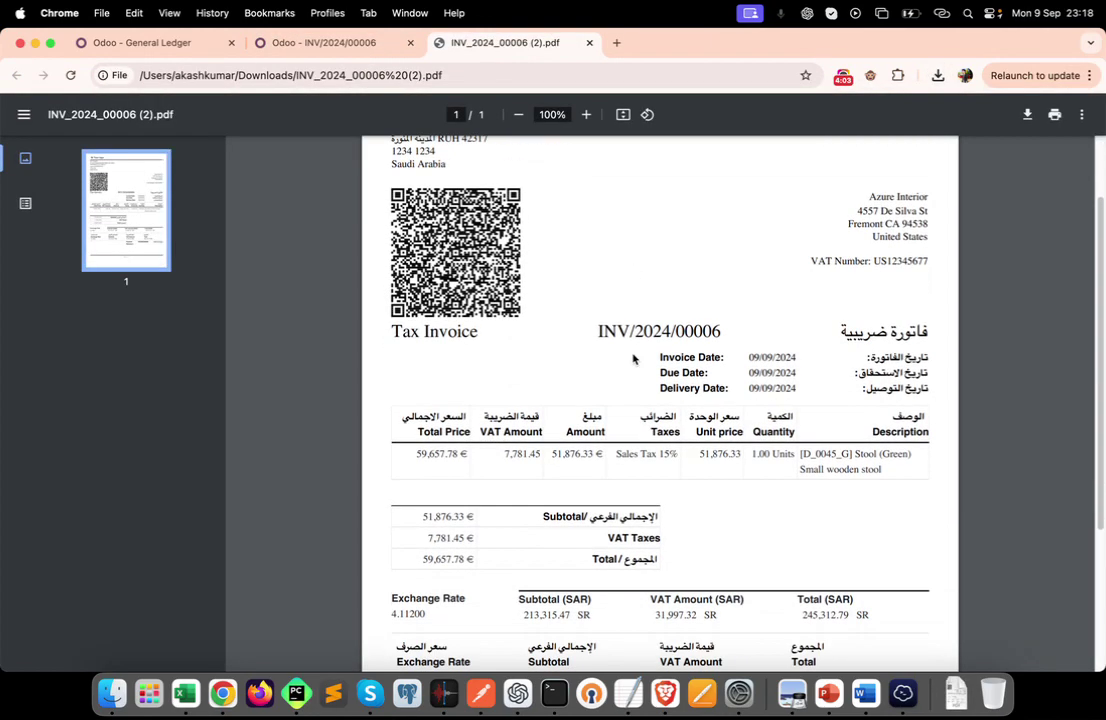
scroll(505, 425, "down", 1)
left_click_drag(409, 380, 468, 390)
scroll(515, 428, "down", 3)
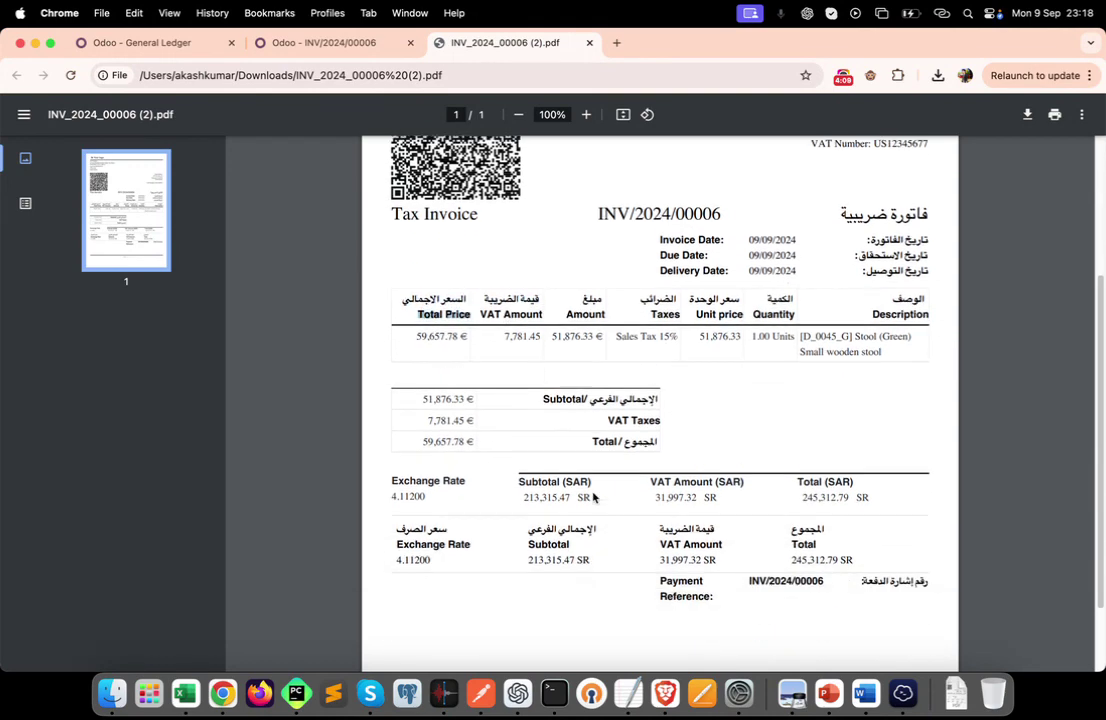
scroll(650, 450, "down", 1)
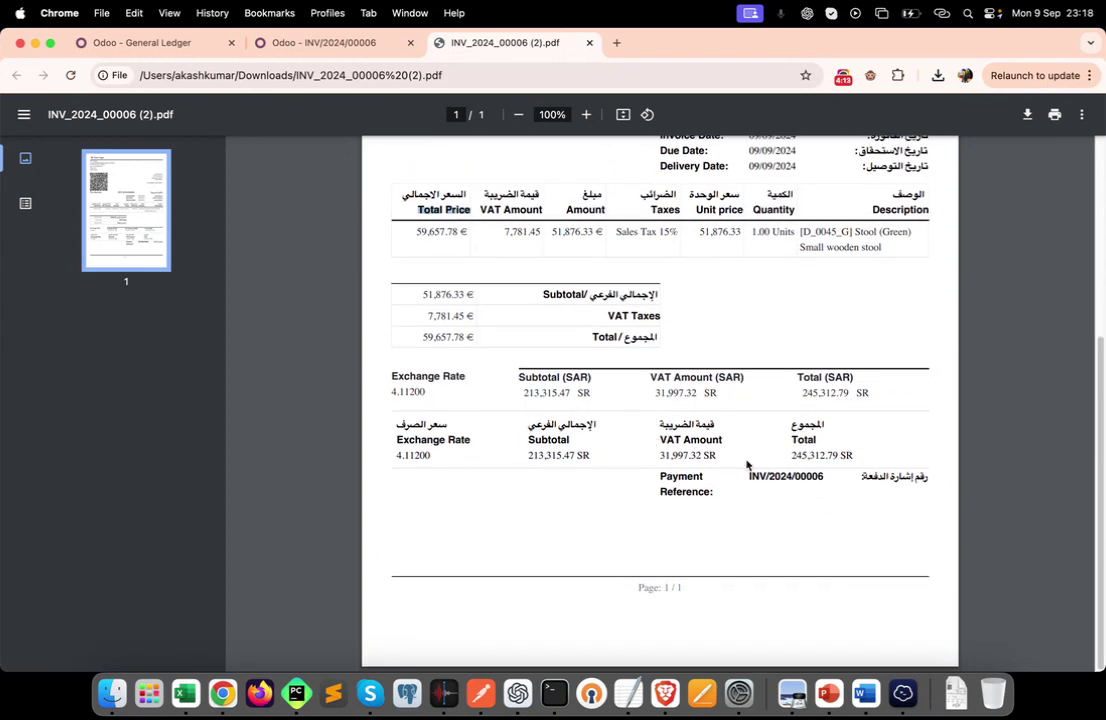
scroll(749, 462, "up", 2)
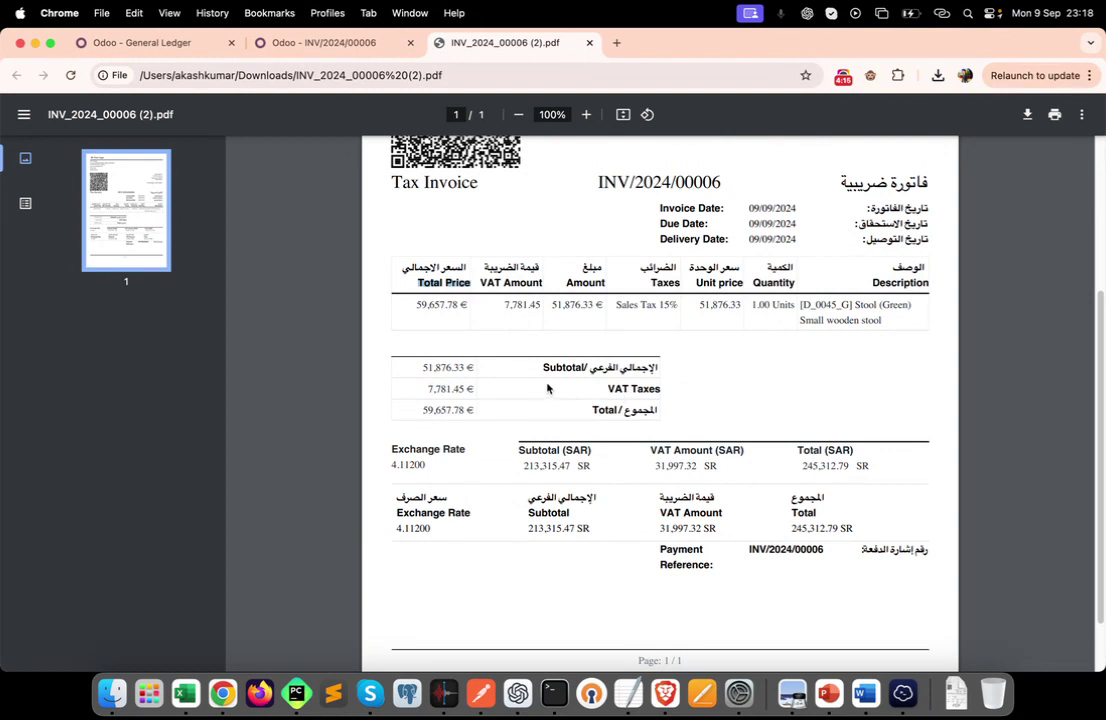
scroll(700, 385, "up", 2)
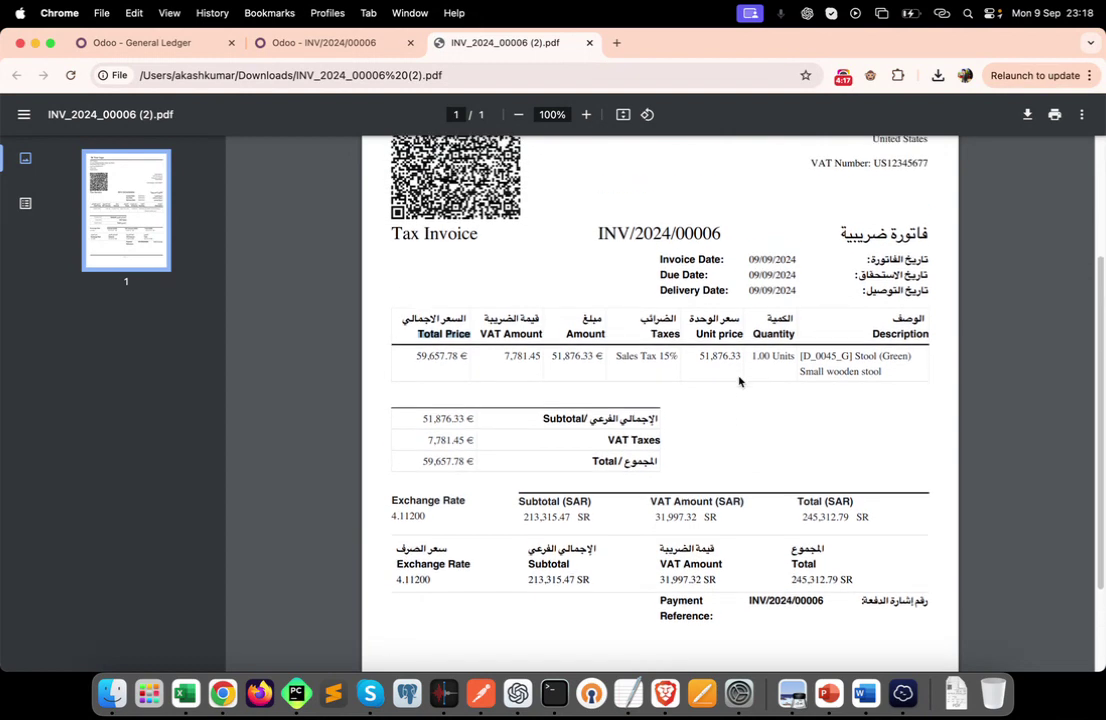
left_click(863, 350)
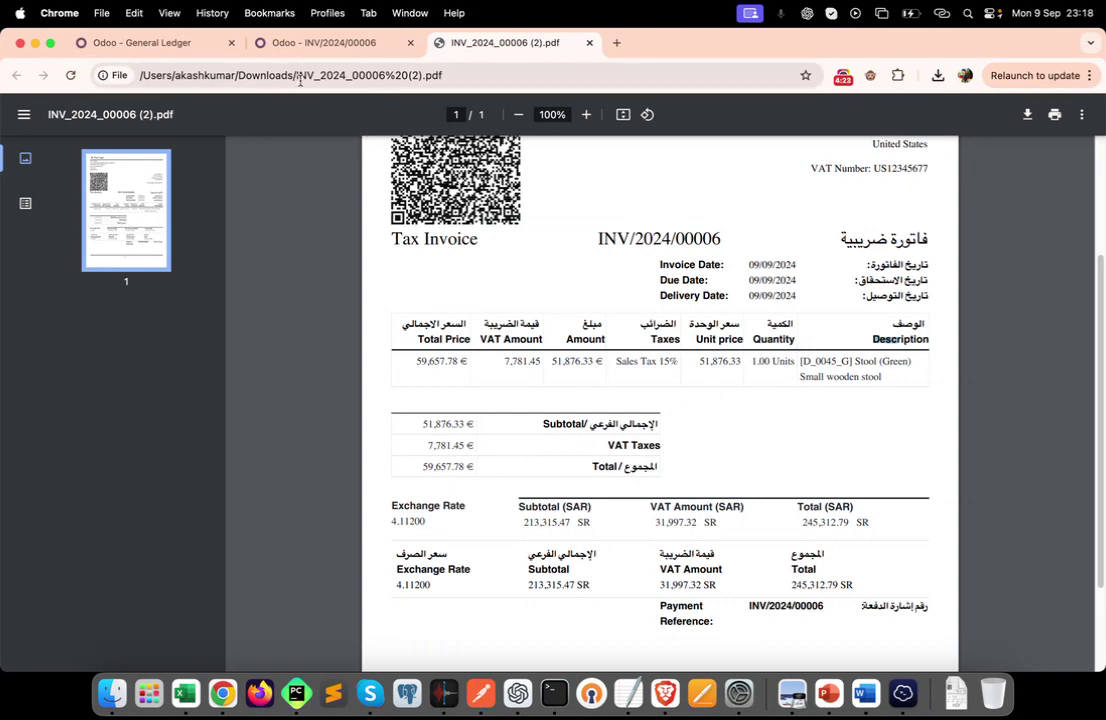
- Compare the printed amounts with the untaxed amount, VAT and total on the INV/2024/00006 record
left_click(321, 46)
scroll(358, 346, "down", 5)
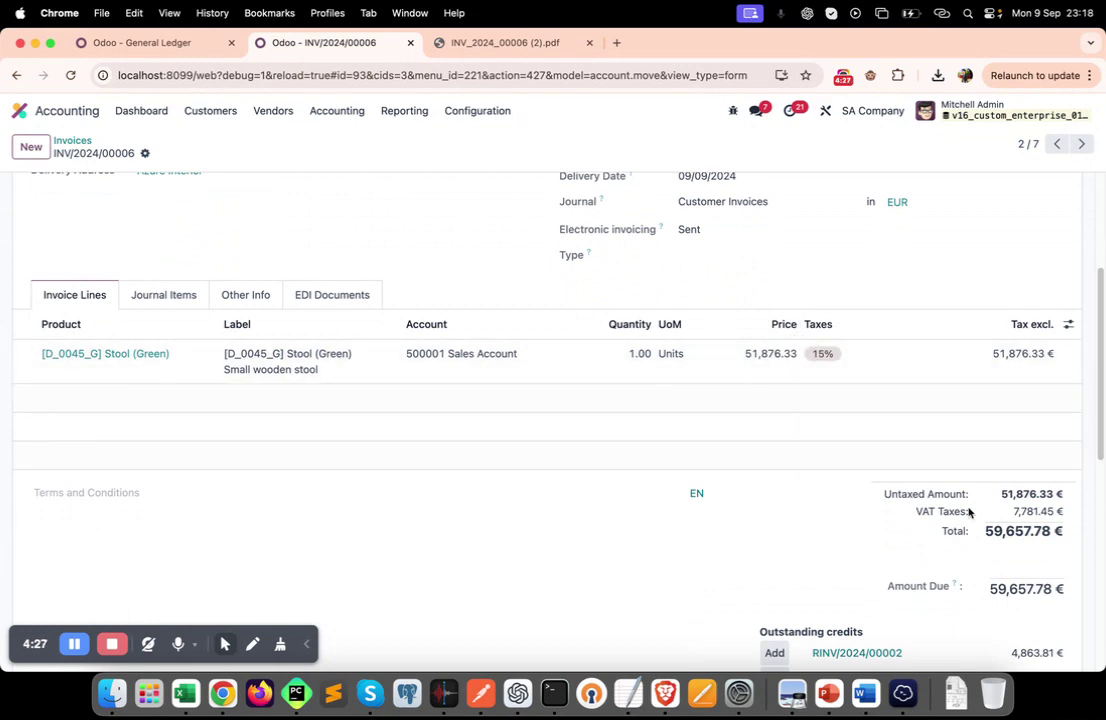
scroll(970, 530, "down", 1)
scroll(955, 492, "up", 6)
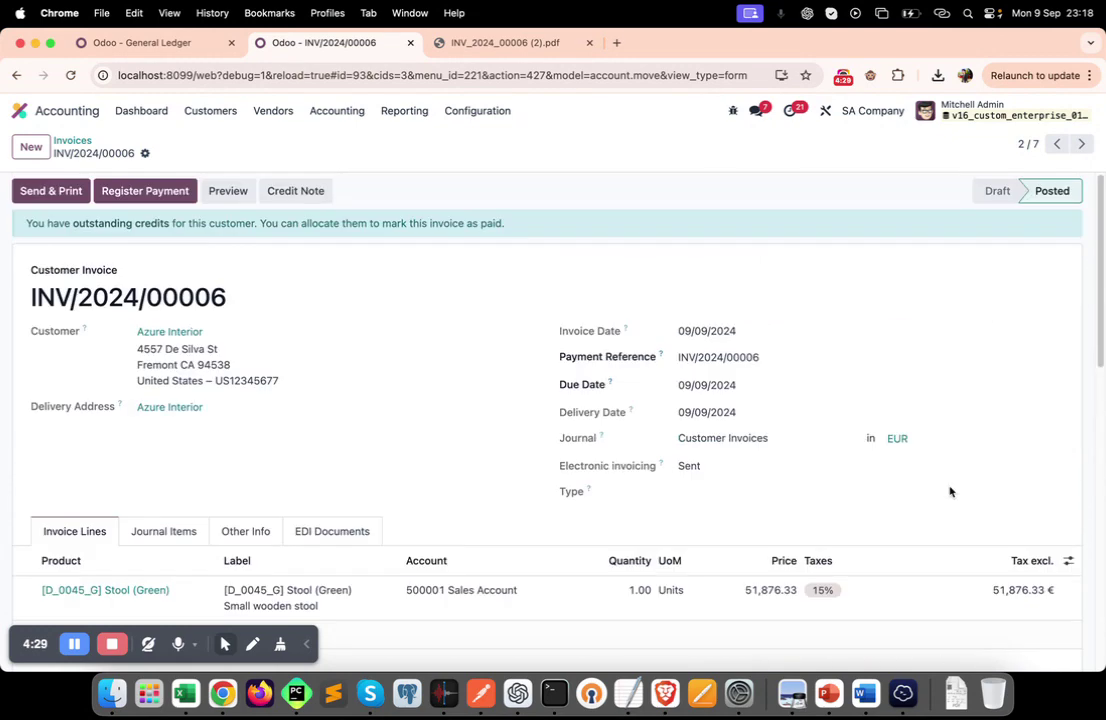
- Check the QR code and the company and customer details in the invoice PDF, and return to the invoice record
left_click(500, 42)
scroll(533, 314, "up", 2)
scroll(533, 314, "up", 1)
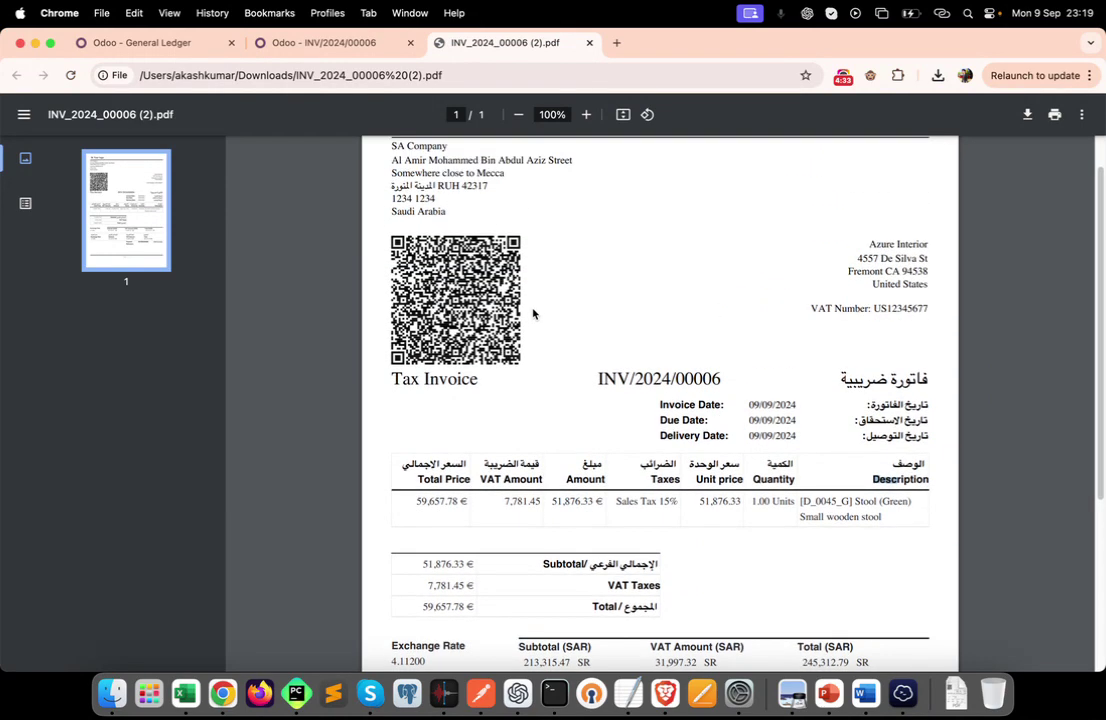
scroll(533, 314, "down", 1)
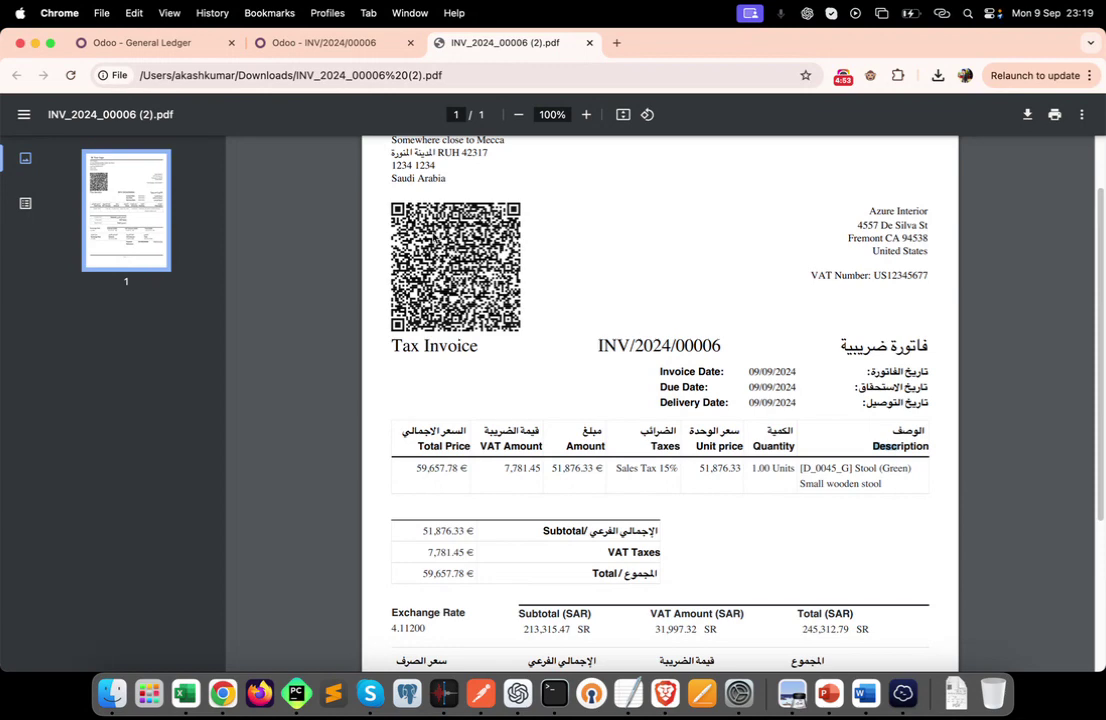
left_click(310, 42)
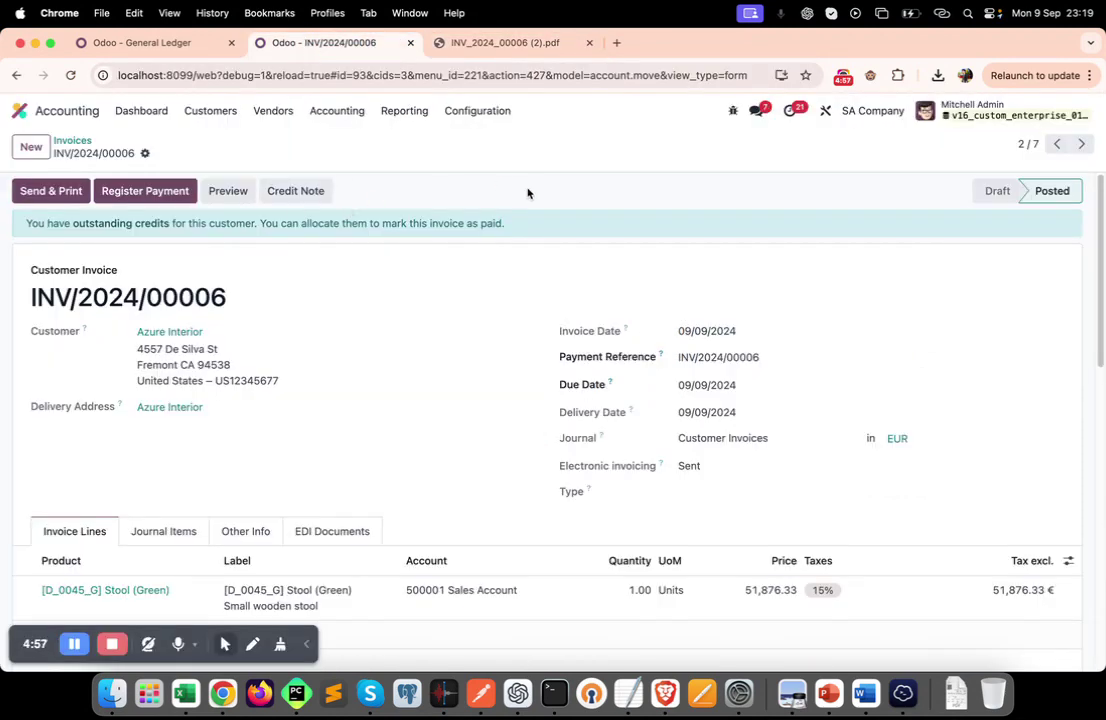
left_click(843, 75)
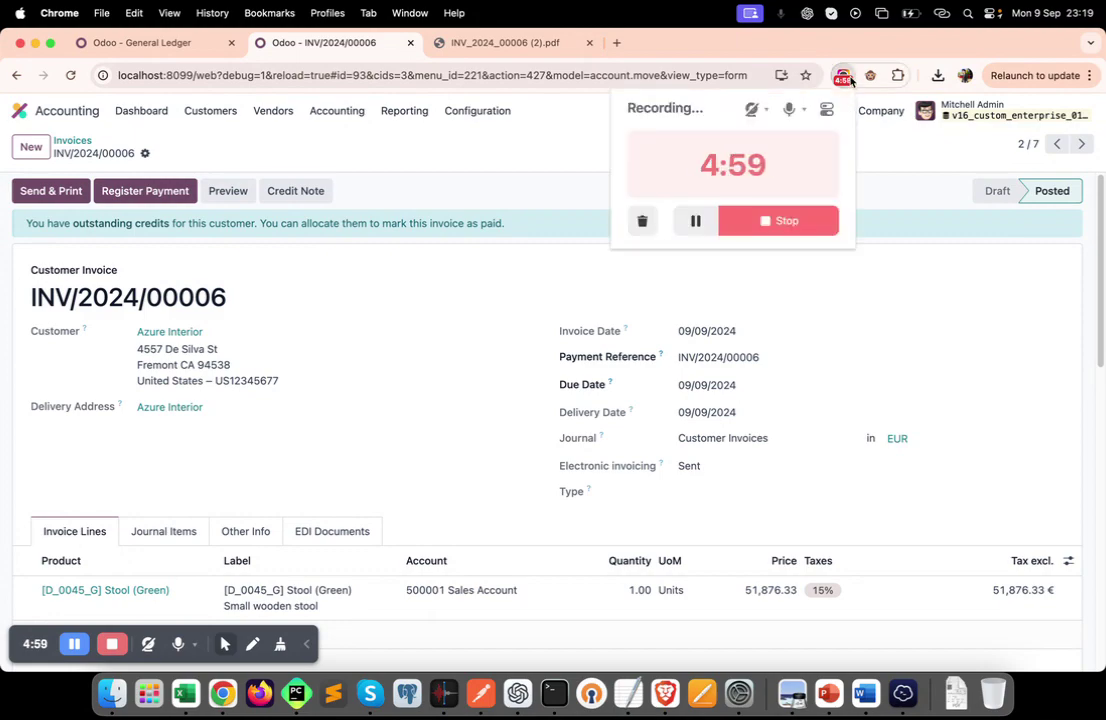